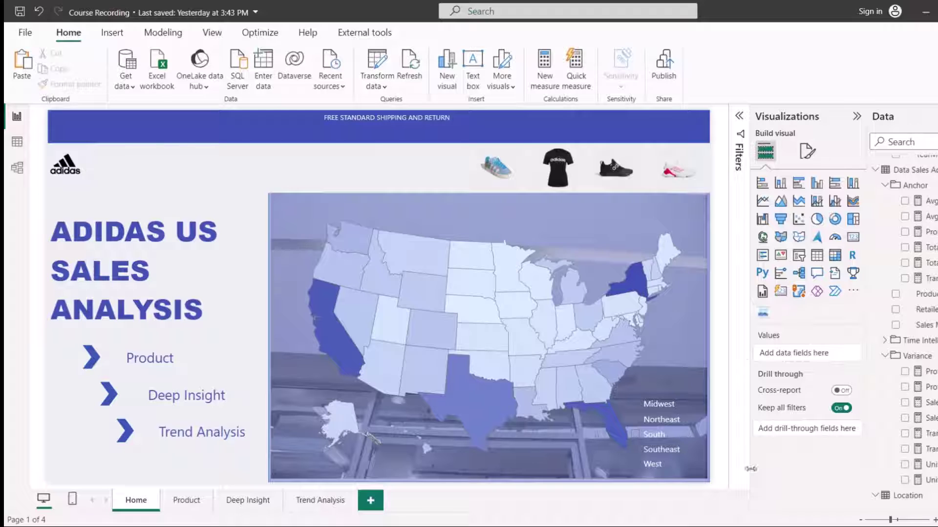
Add a new report page and allow it to be used as a tooltip.
mouse_move(438, 362)
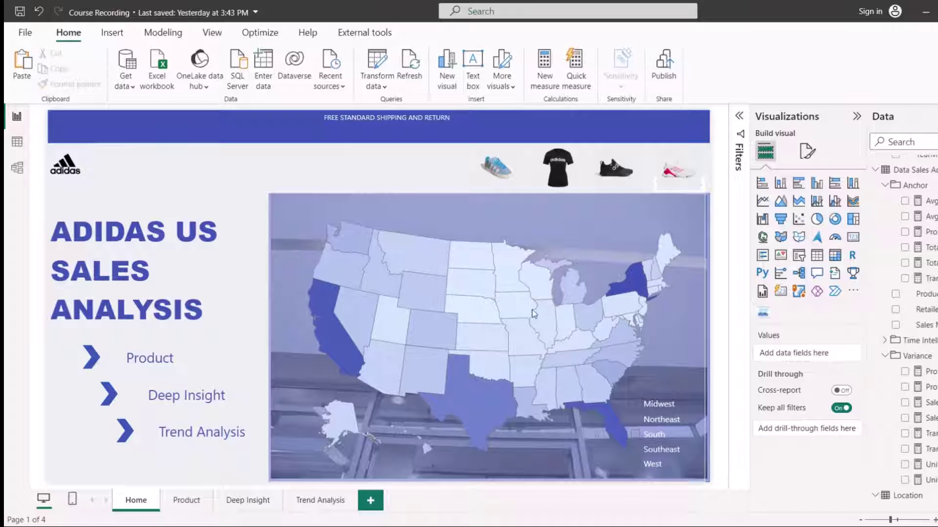
mouse_move(526, 319)
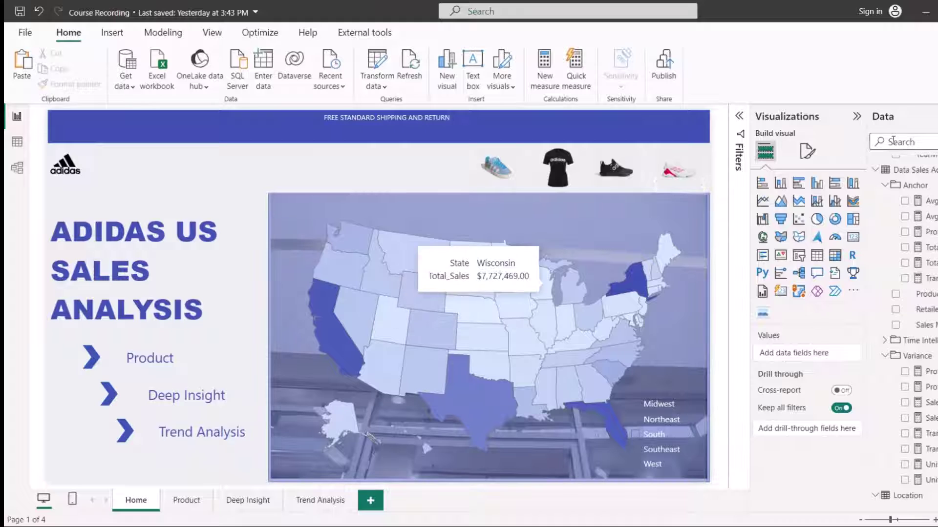
click(371, 501)
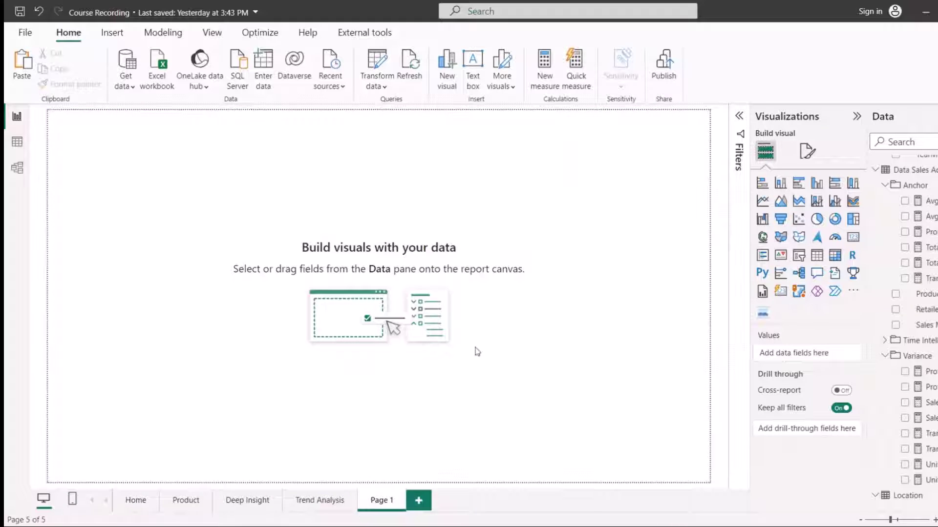
click(806, 152)
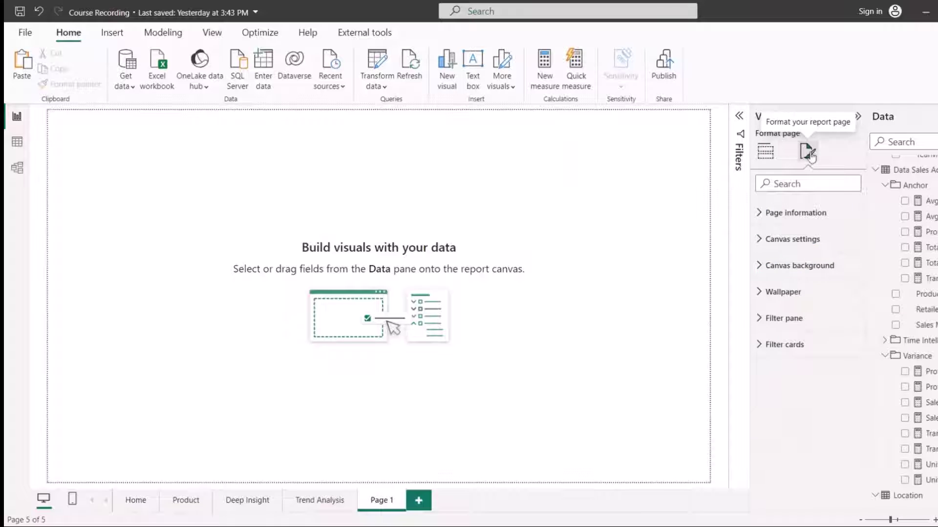
click(776, 214)
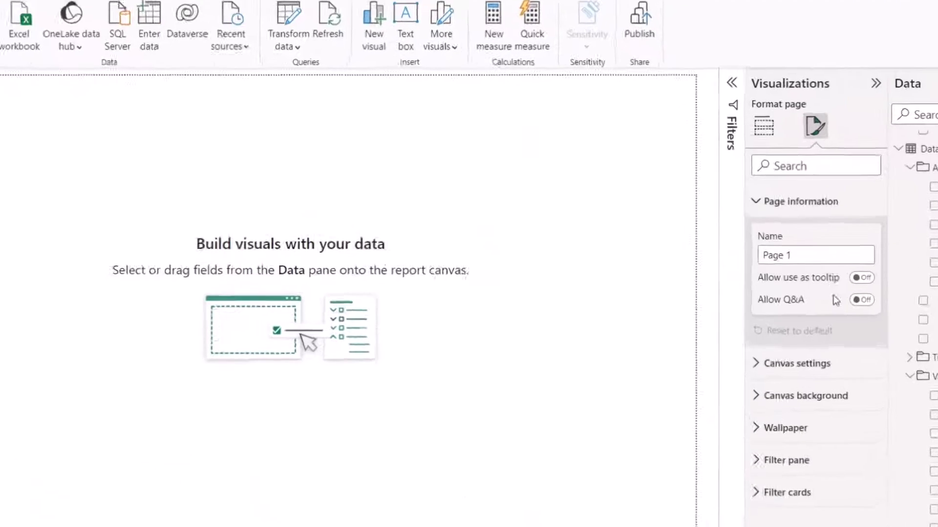
click(861, 277)
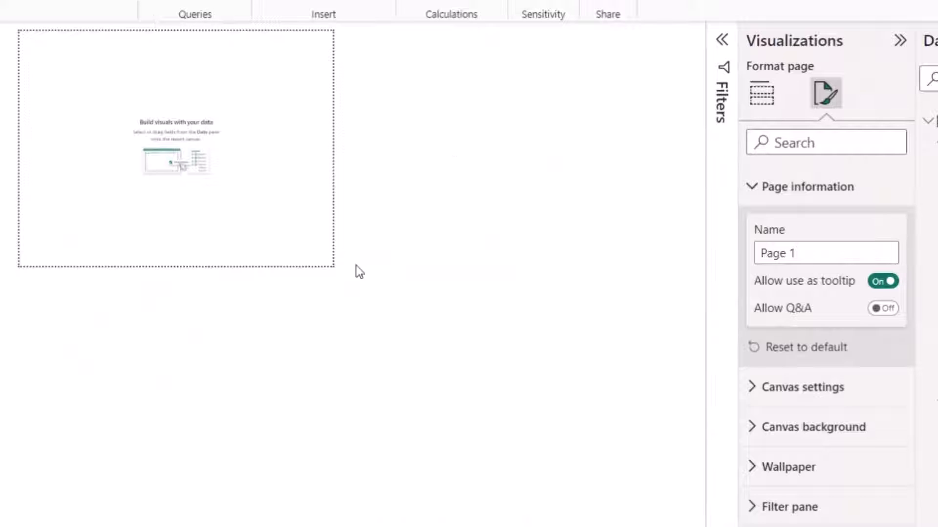
click(757, 203)
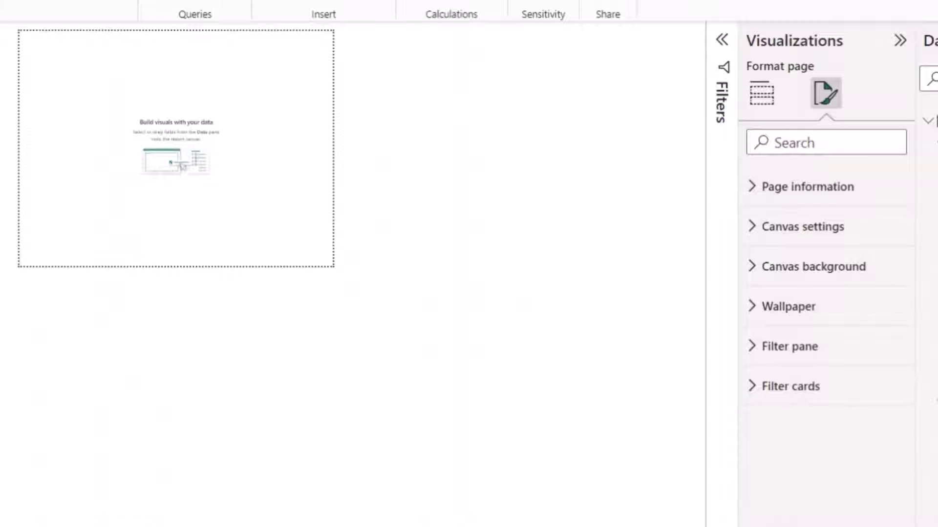
Add a multi-row card with the State field and shrink it to a single-row strip along the canvas's upper edge.
click(937, 526)
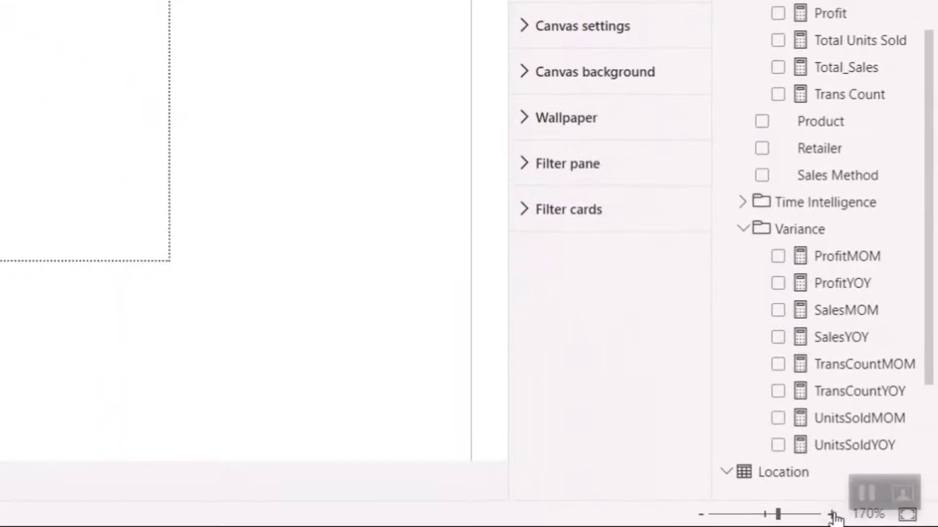
click(832, 515)
click(832, 515)
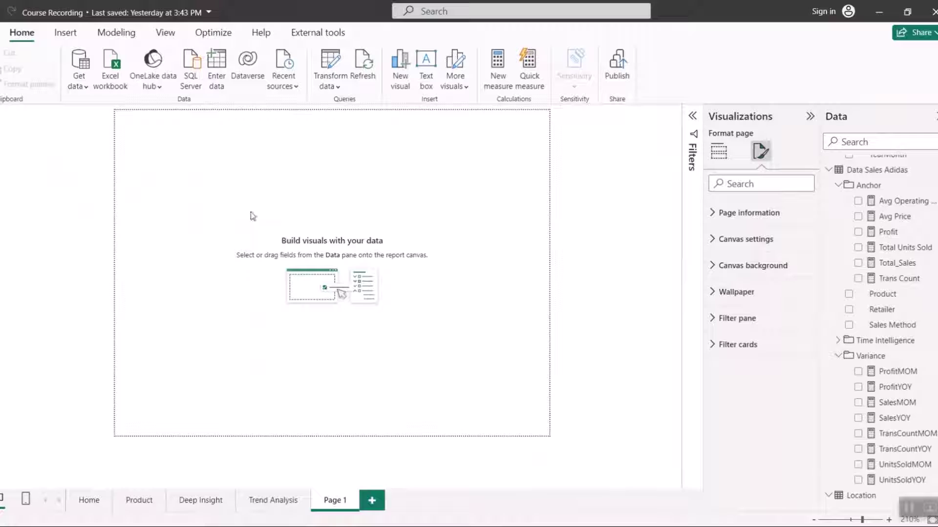
click(718, 151)
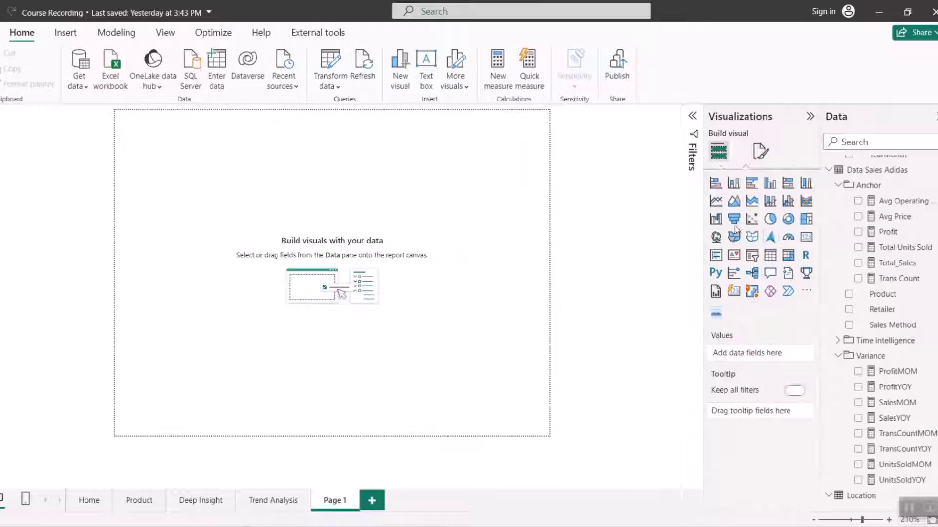
click(717, 257)
scroll(900, 351, down, 3)
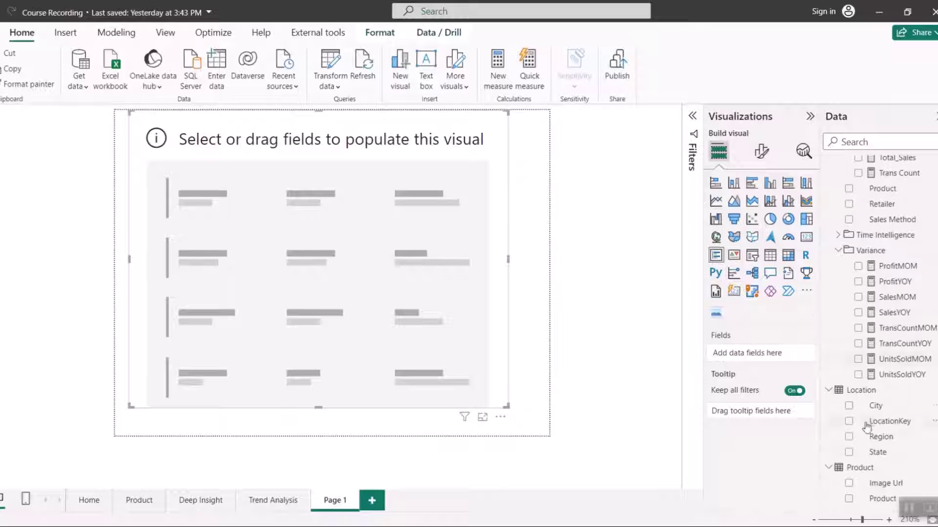
click(849, 453)
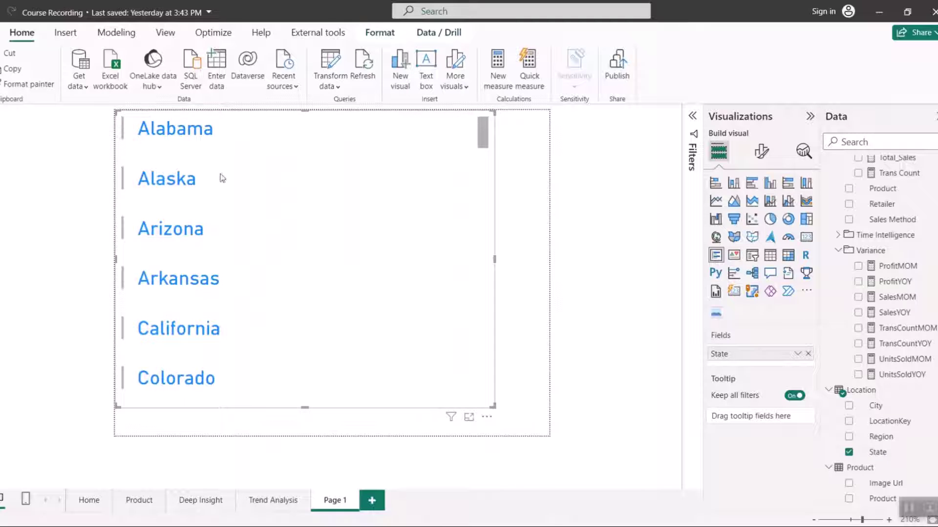
drag(502, 417, 441, 156)
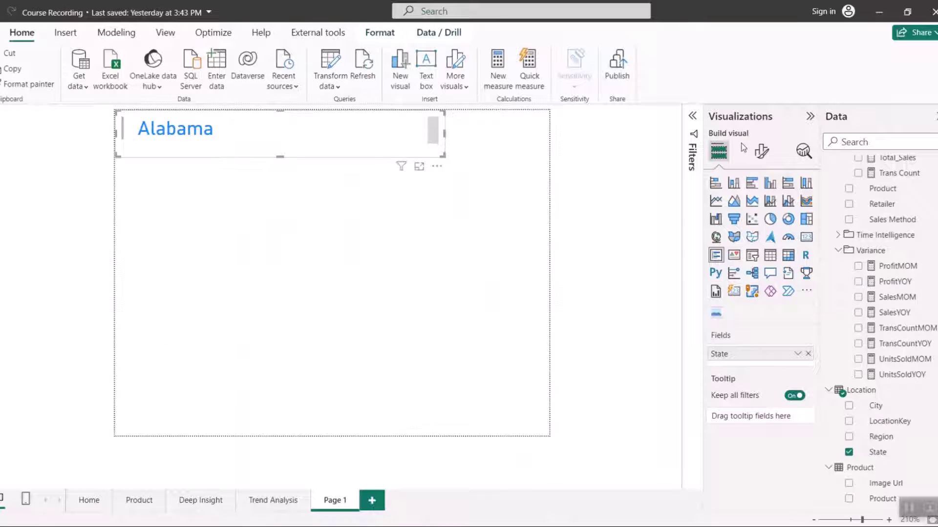
Change the multi-row card's title color to the report's recently used indigo blue.
click(762, 153)
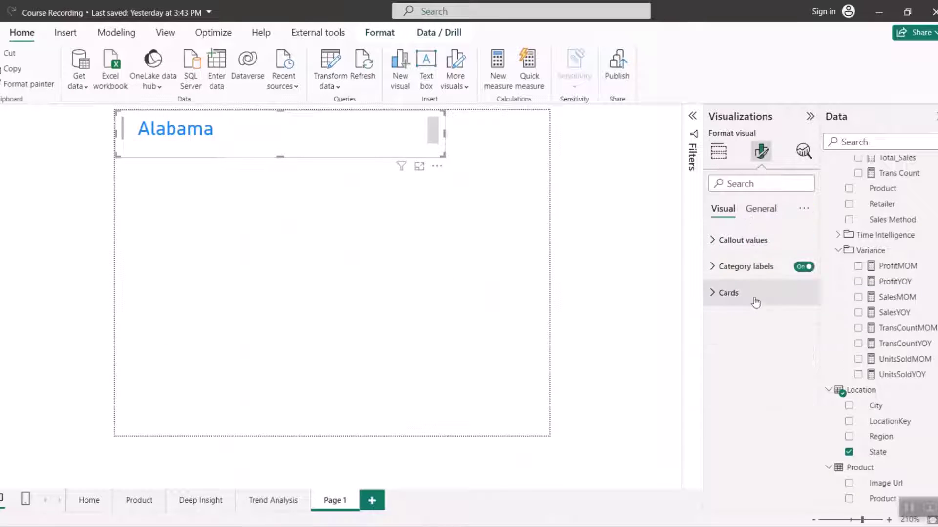
click(729, 293)
click(733, 412)
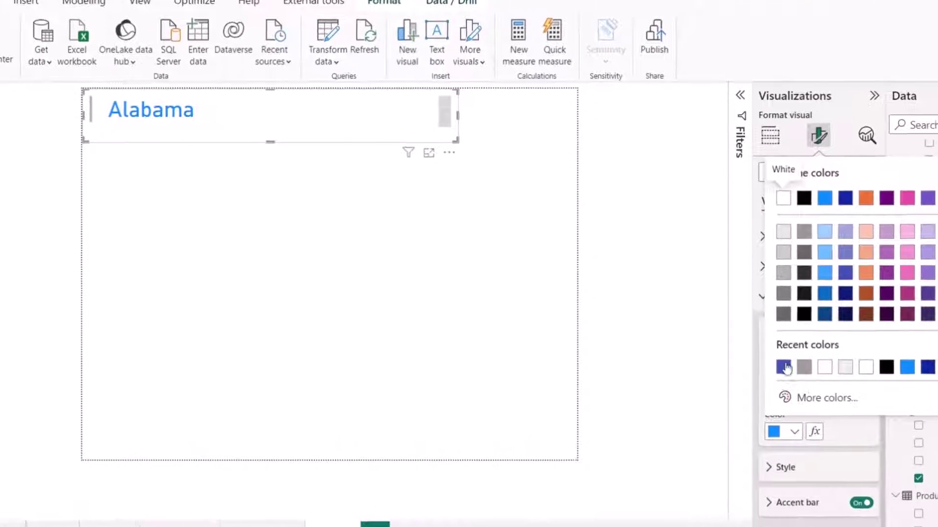
click(784, 368)
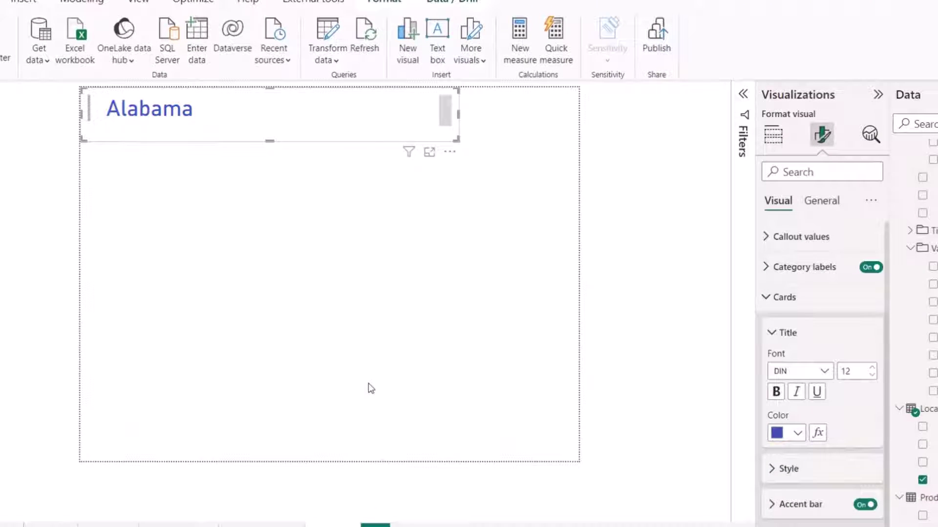
click(314, 198)
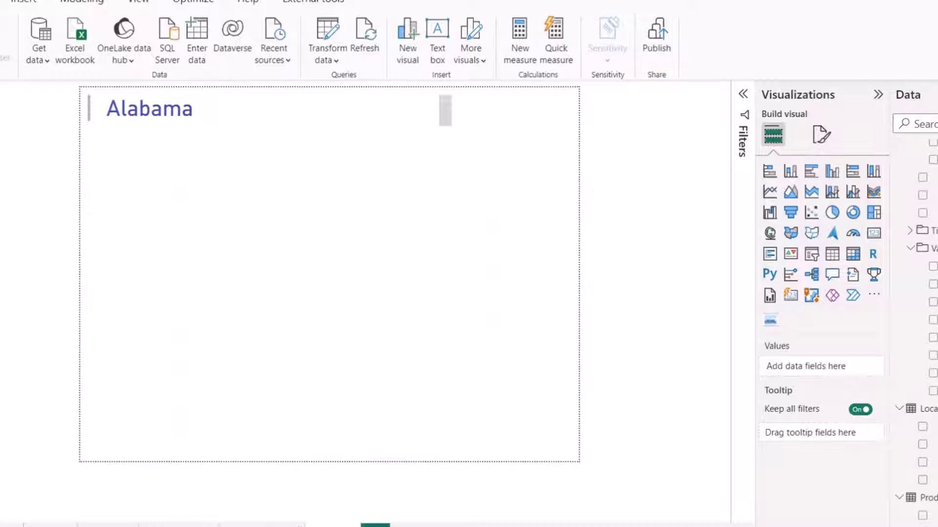
Copy the Total_Sales, Total Units Sold and Profit cards from the page with the Sales by Product chart onto the tooltip page.
click(379, 525)
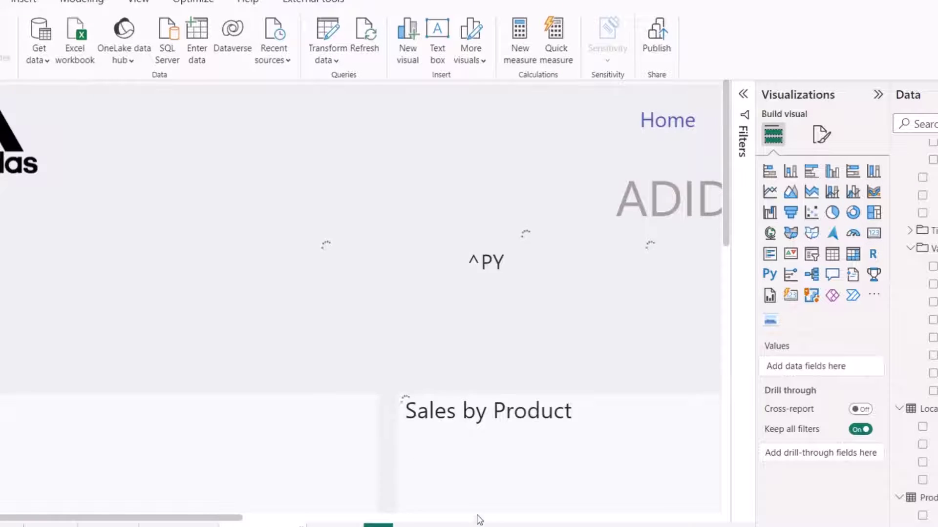
scroll(478, 520, right, 5)
scroll(183, 342, left, 1)
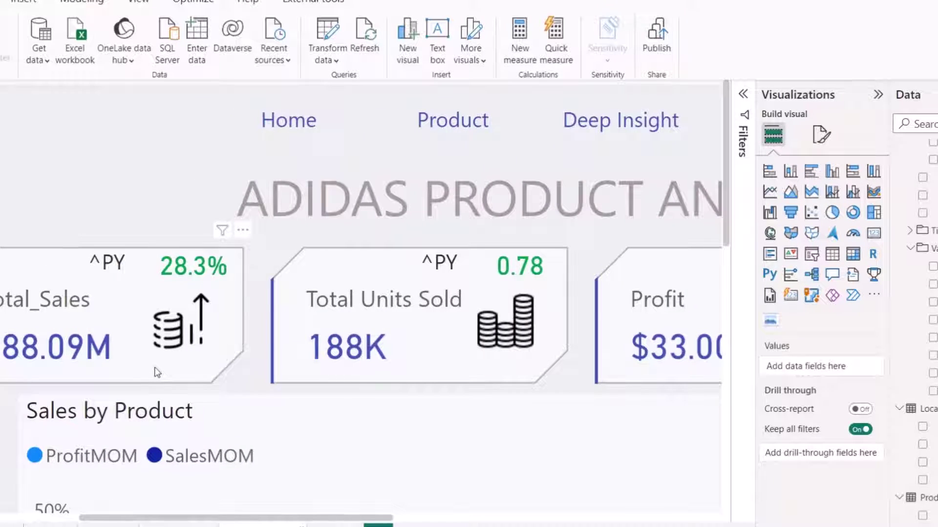
click(156, 372)
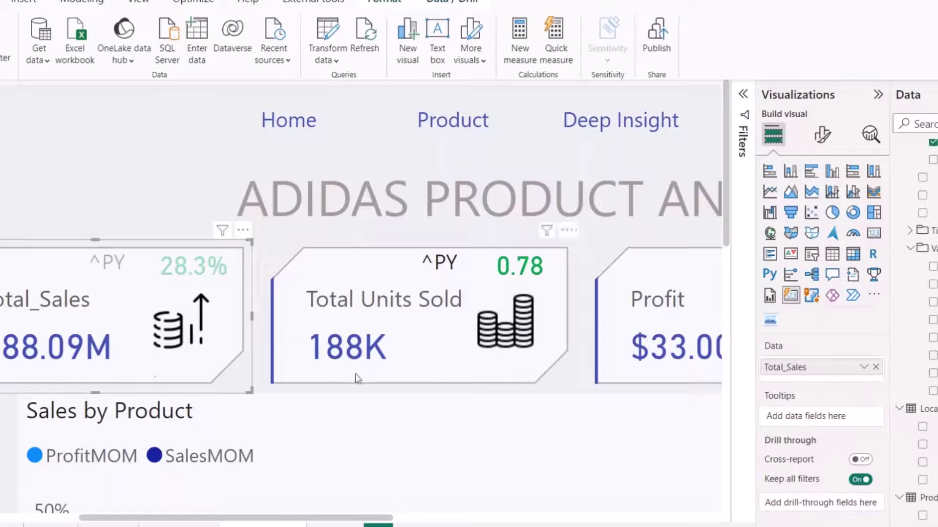
ctrl+click(372, 376)
ctrl+click(604, 355)
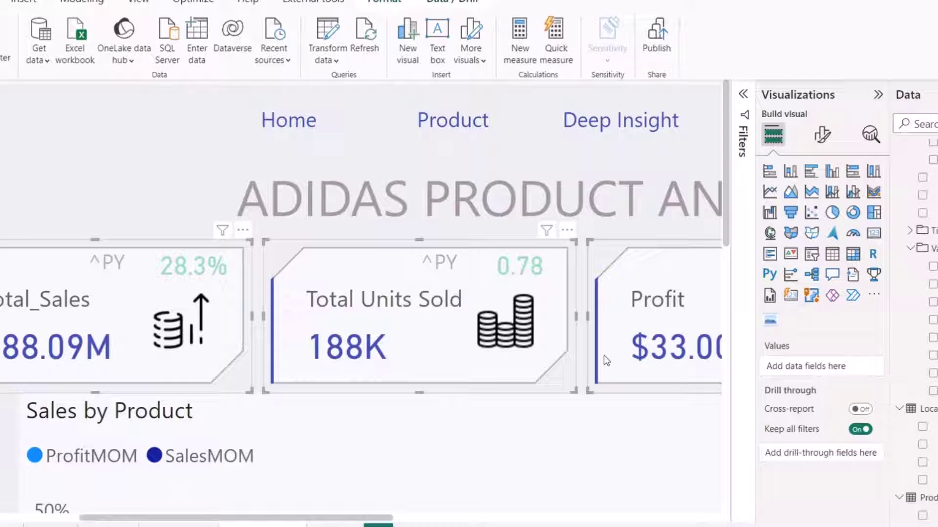
click(375, 525)
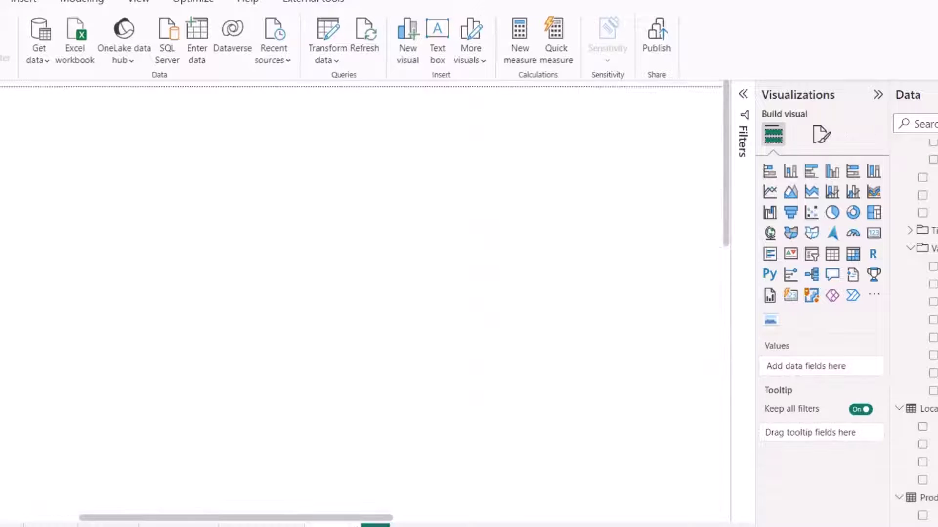
key(ctrl+v)
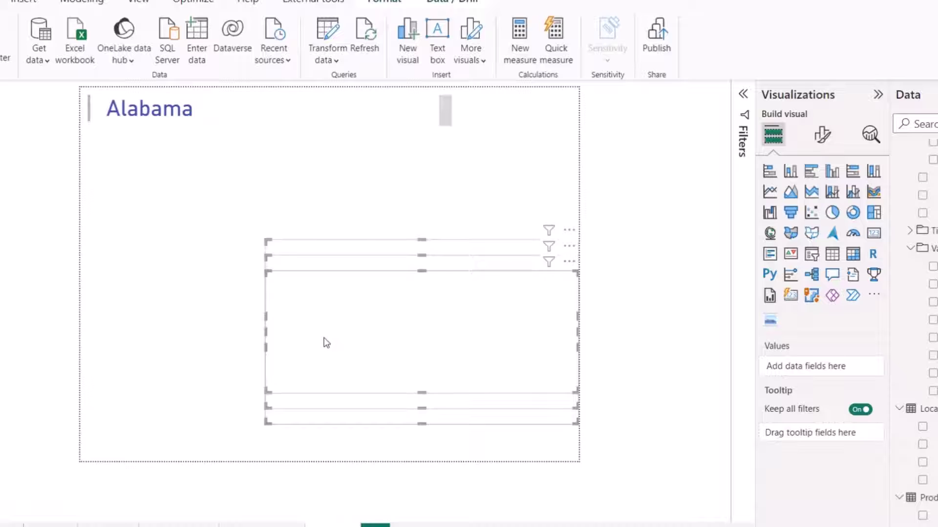
Move the Total_Sales card to the canvas's upper right, apart from the other cards, and set its callout value font size to 11.
drag(439, 266, 486, 148)
click(268, 218)
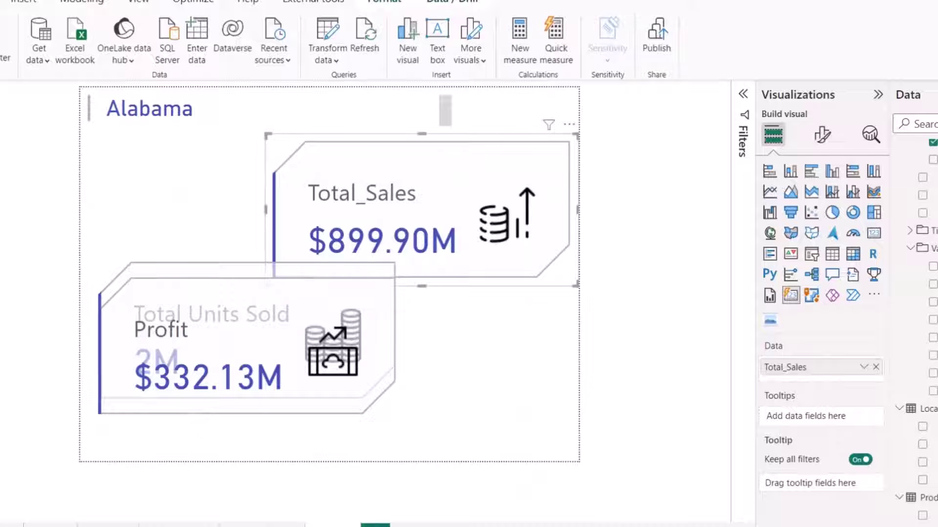
click(824, 136)
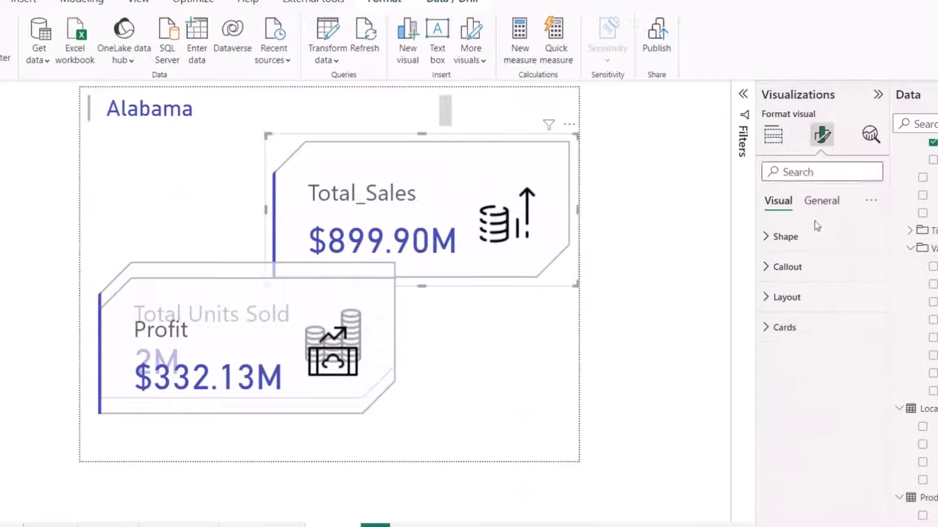
click(784, 267)
drag(855, 415, 824, 418)
text(11)
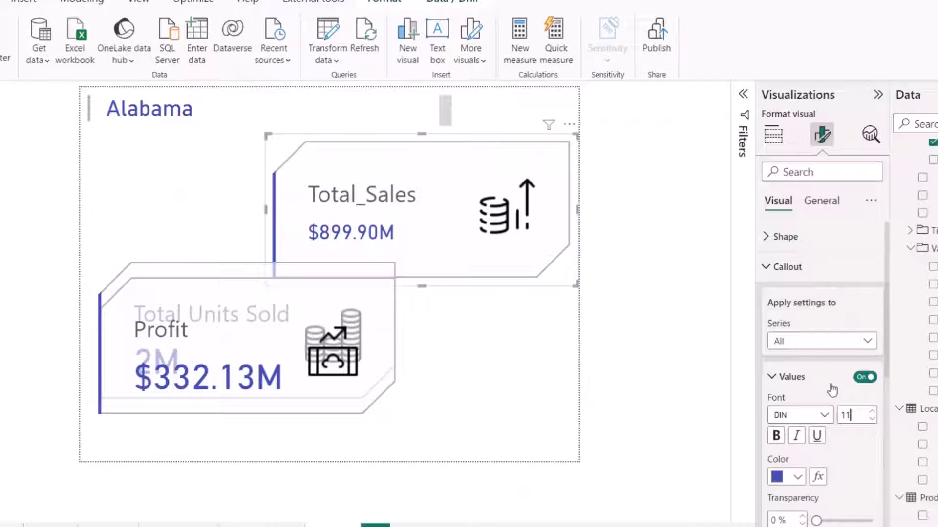
Set the callout label font size of the Total_Sales card to 8.
scroll(838, 447, down, 7)
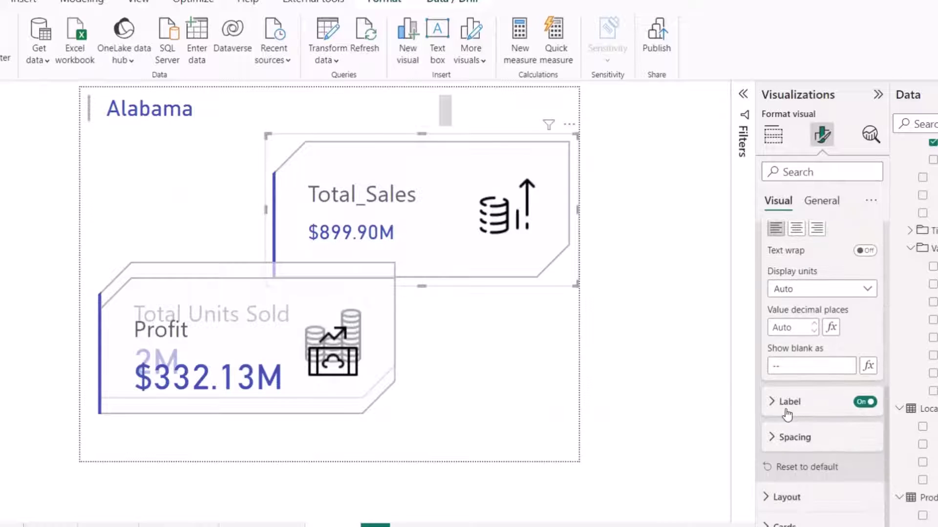
click(872, 483)
click(872, 483)
click(872, 482)
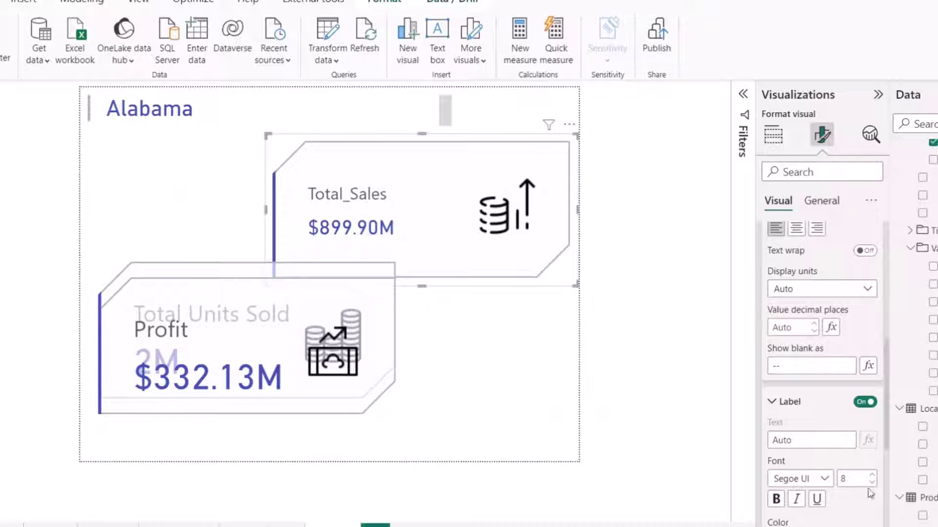
Reduce the callout value font size of the Total_Sales card to 9.
scroll(862, 437, up, 5)
click(872, 364)
click(873, 372)
click(872, 372)
click(872, 372)
click(872, 371)
click(872, 365)
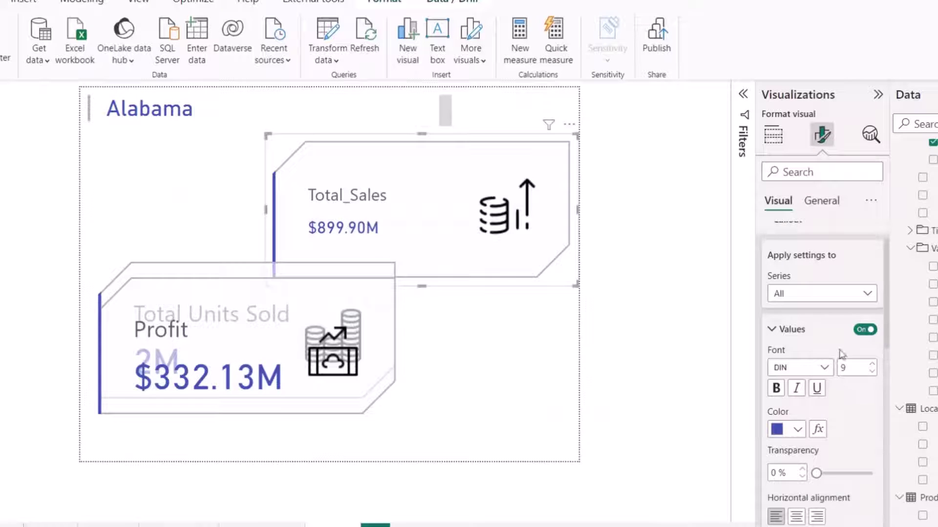
Set the image size on the Total_Sales card to 25 px.
scroll(845, 454, down, 3)
scroll(845, 473, down, 3)
scroll(830, 488, down, 5)
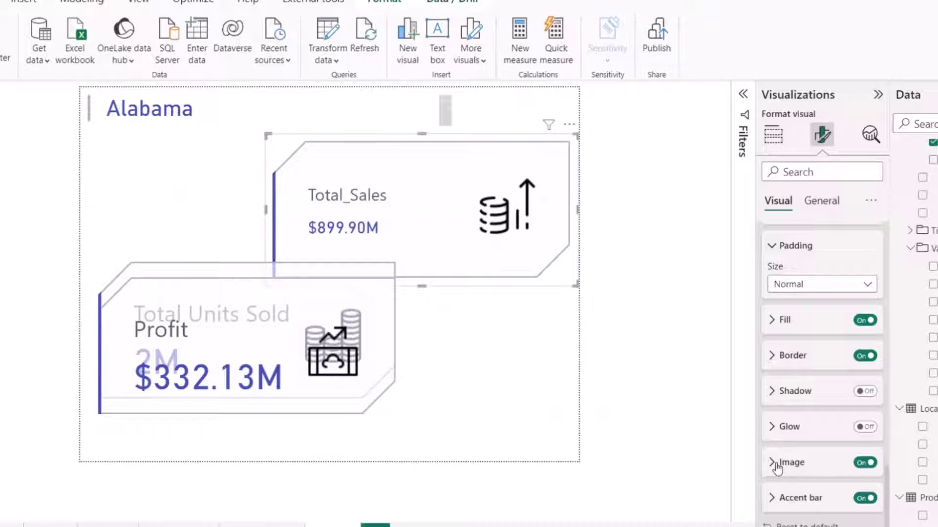
click(776, 462)
scroll(847, 408, down, 5)
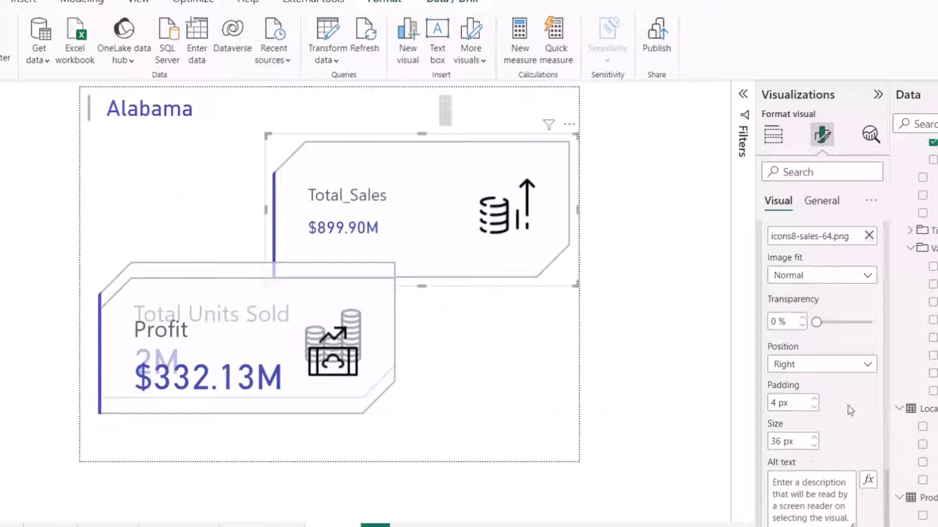
scroll(845, 410, up, 1)
scroll(808, 457, down, 2)
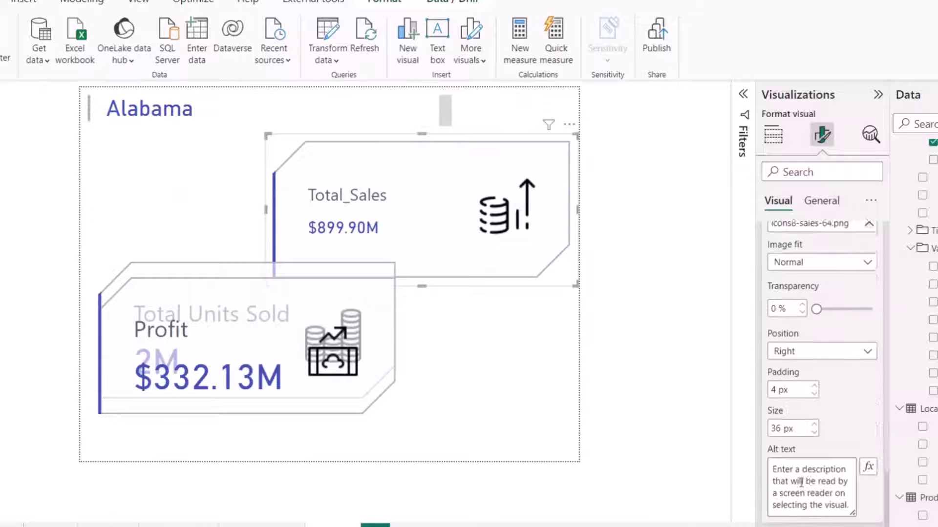
scroll(813, 396, down, 9)
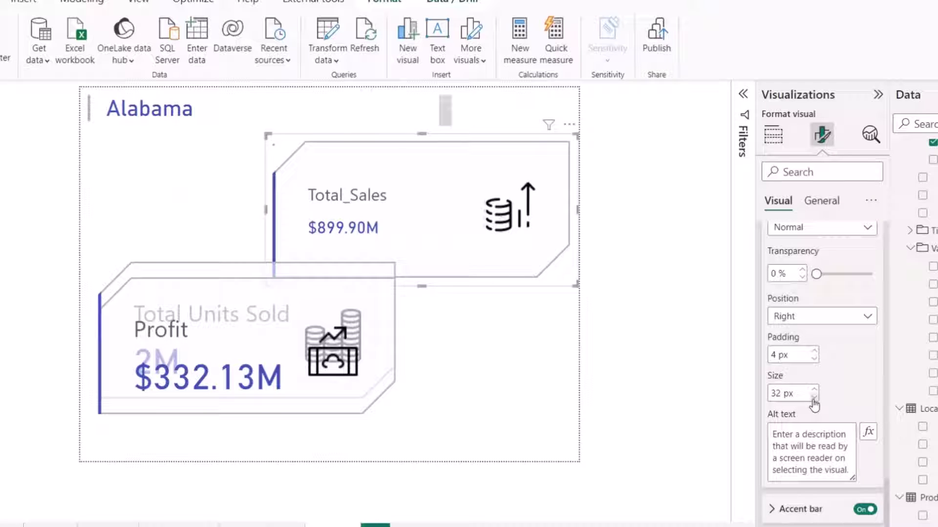
scroll(813, 397, down, 2)
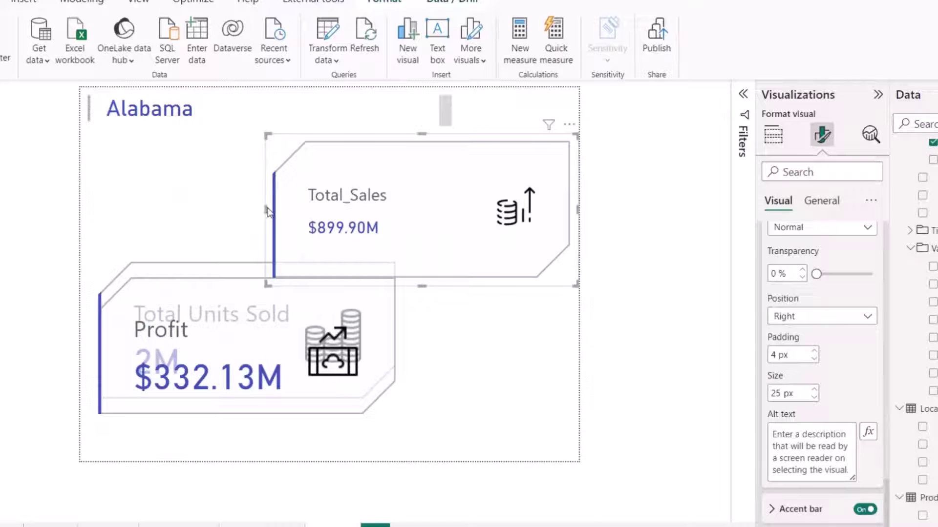
Shrink the Total_Sales card in width and height and change its shape to Rectangle.
drag(266, 209, 360, 210)
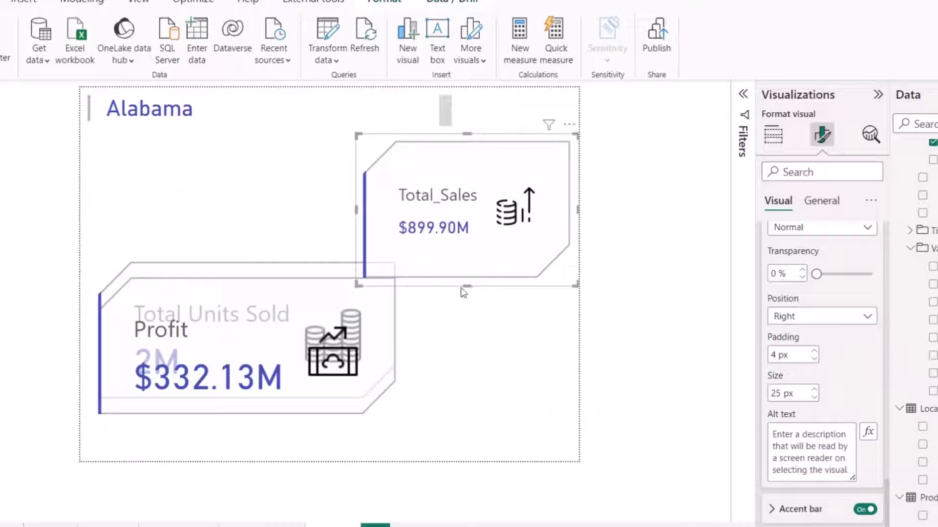
drag(464, 285, 464, 238)
scroll(821, 273, up, 10)
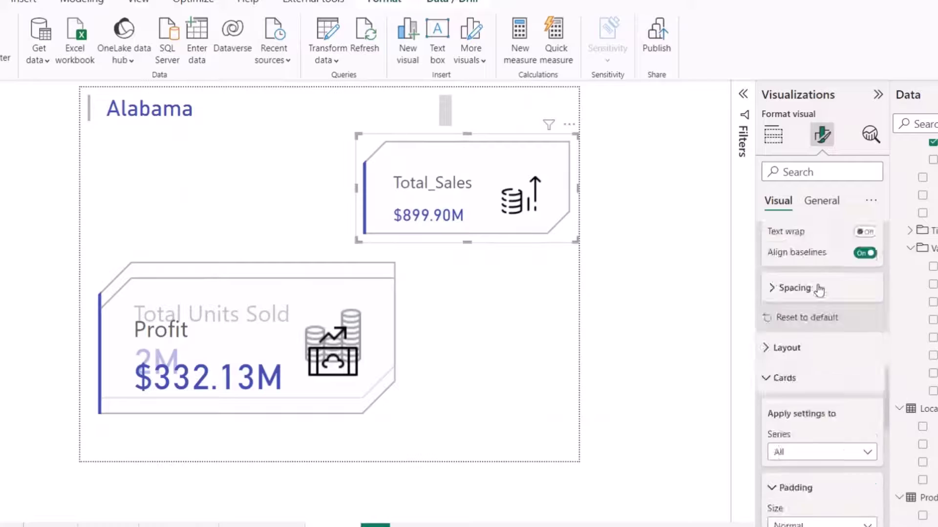
click(780, 237)
click(796, 289)
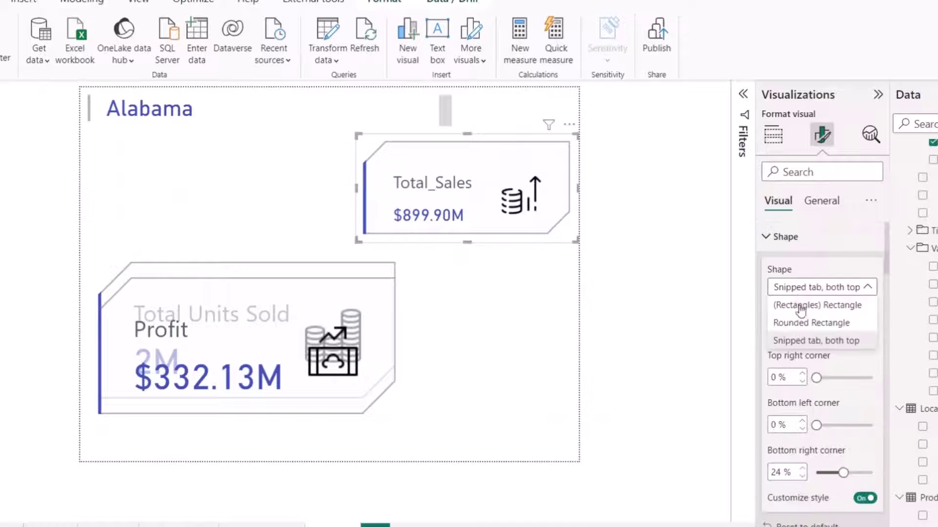
click(635, 295)
key(ctrl+z)
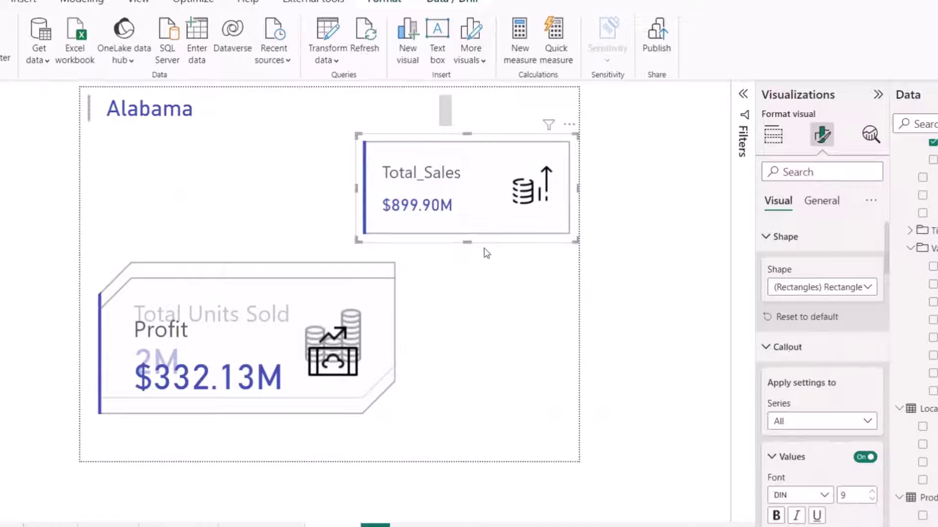
Tighten the Total_Sales card further so its height and width fit closely around the text and icon.
drag(469, 241, 470, 228)
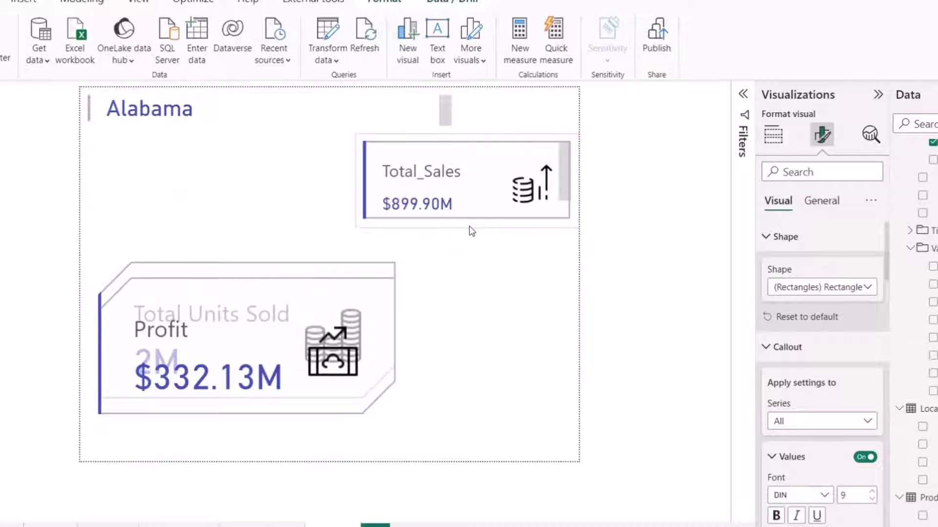
mouse_move(467, 134)
mouse_down()
mouse_move(464, 146)
mouse_move(466, 136)
mouse_up()
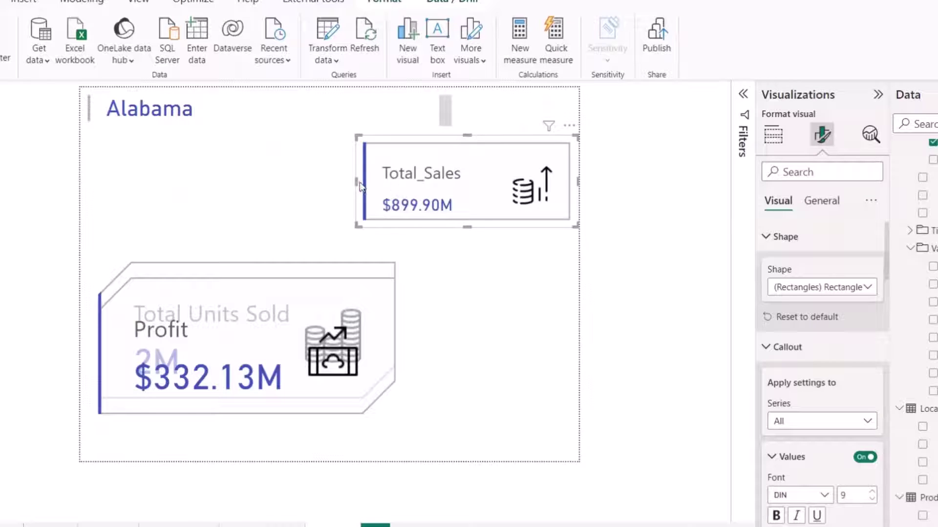
drag(355, 182, 391, 187)
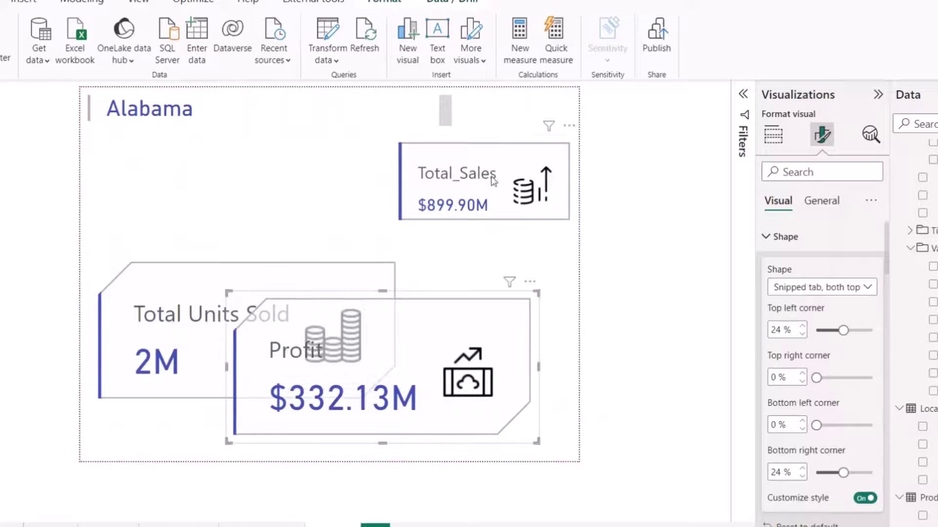
Copy the Total_Sales card's formatting onto the Profit card and set the Profit card's shape to Rectangle.
click(490, 177)
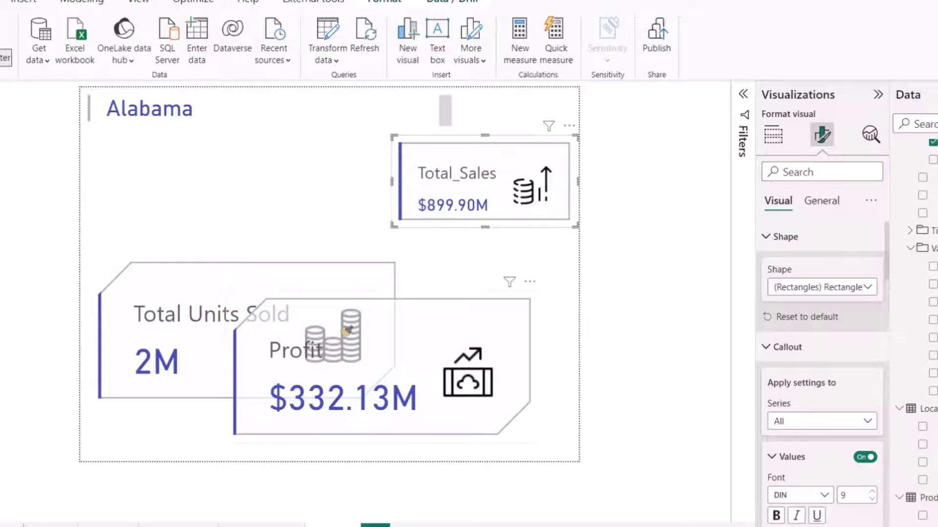
click(357, 335)
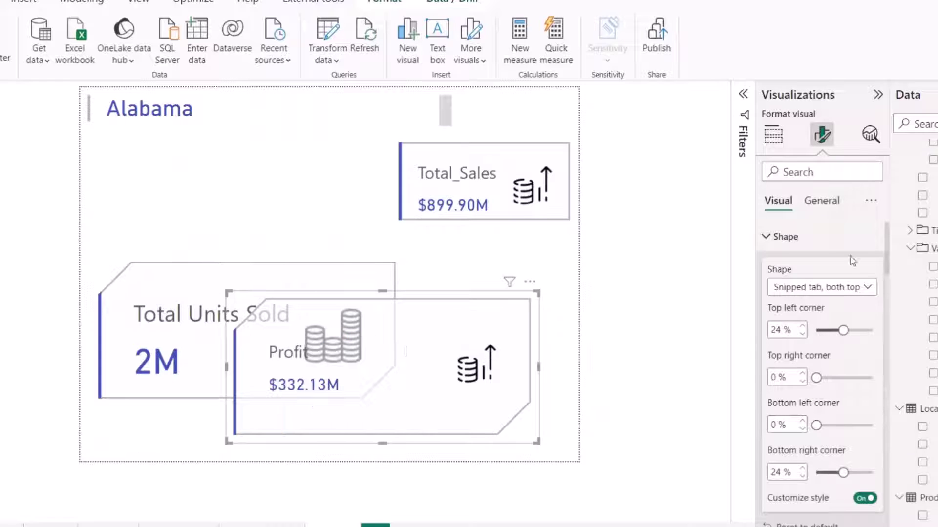
click(827, 287)
click(427, 412)
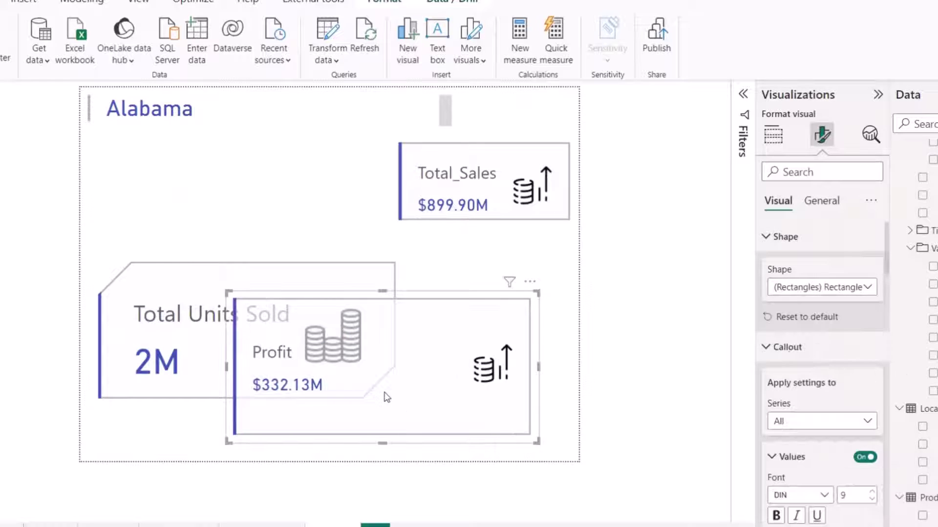
Place the Profit card directly below Total_Sales, reduce its height and narrow it to the same width.
drag(428, 344, 448, 324)
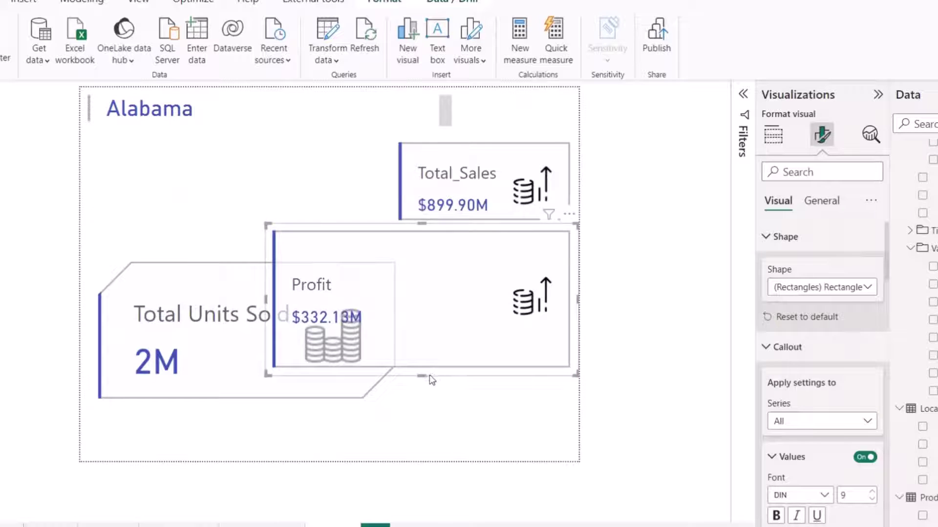
drag(423, 376, 435, 329)
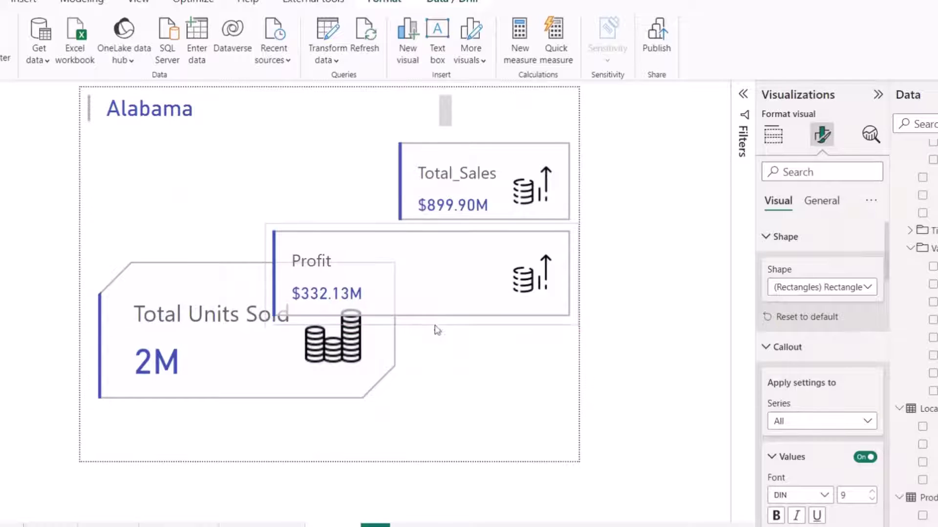
drag(264, 273, 398, 274)
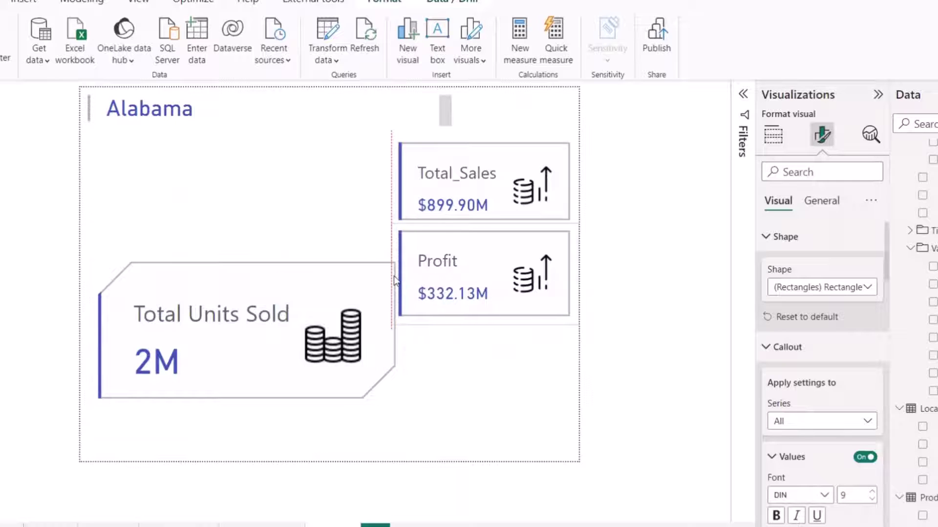
Copy the Profit card's formatting onto the Total Units Sold card and set that card's shape to Rectangle.
click(371, 337)
click(458, 268)
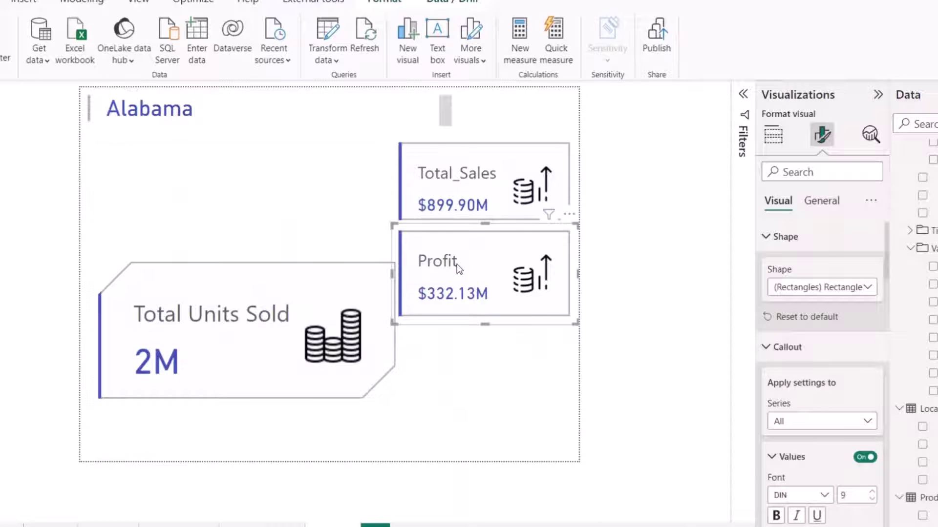
click(4, 59)
click(317, 350)
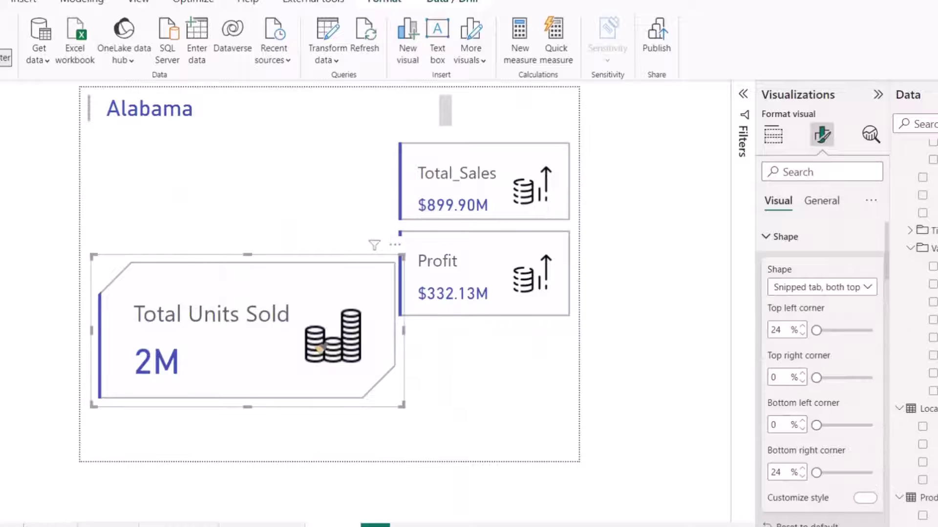
click(818, 288)
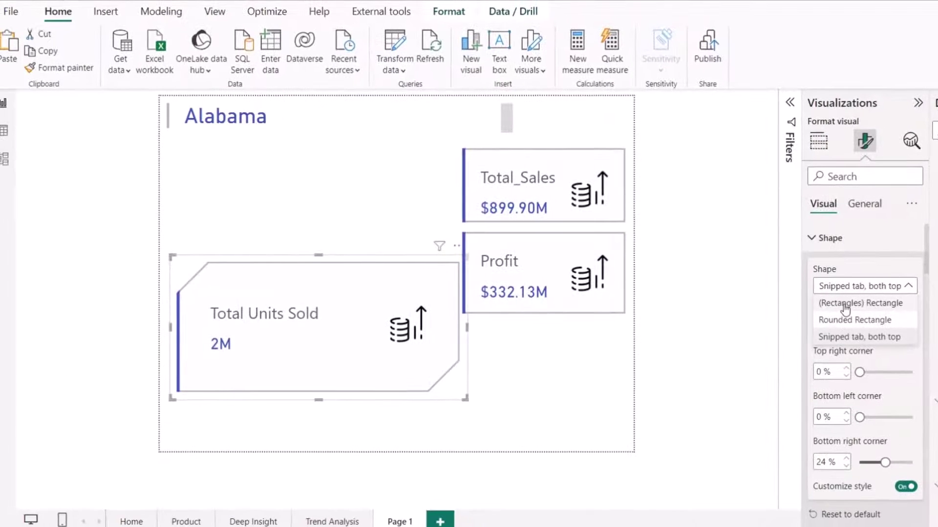
click(845, 304)
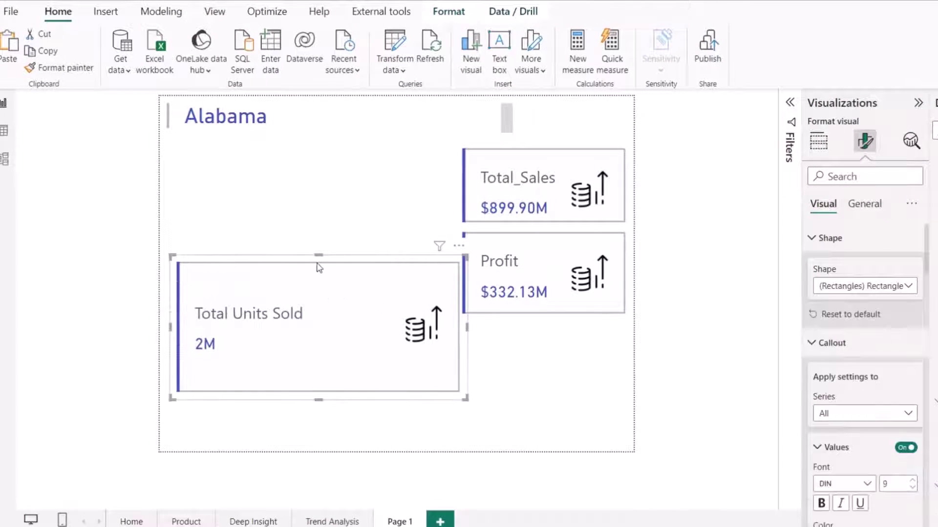
Shrink the Total Units Sold card, place it below Profit and align its left edge with the other cards.
drag(318, 255, 327, 305)
drag(172, 351, 264, 362)
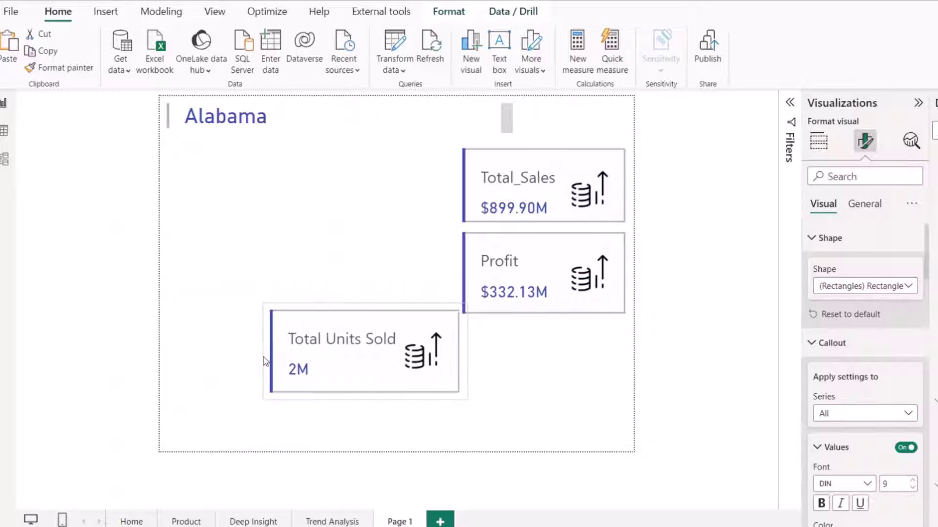
drag(383, 337, 546, 357)
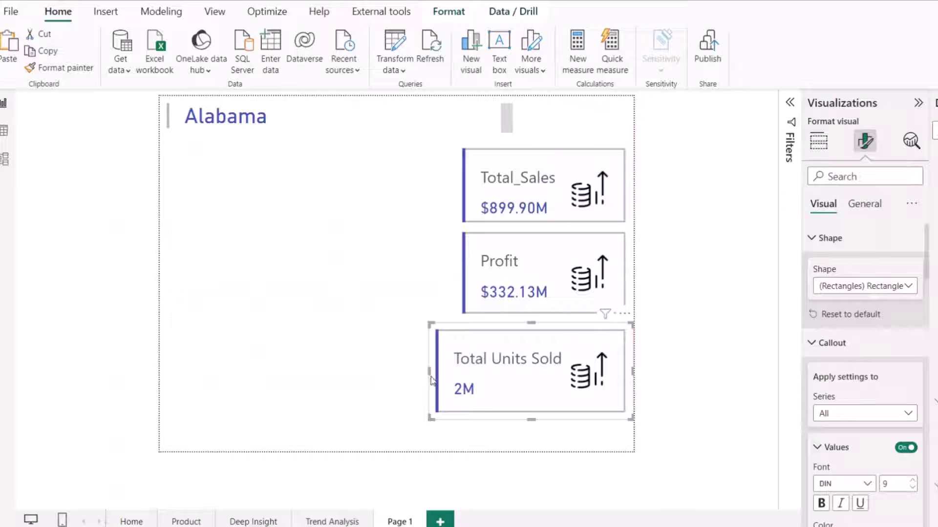
drag(428, 372, 457, 377)
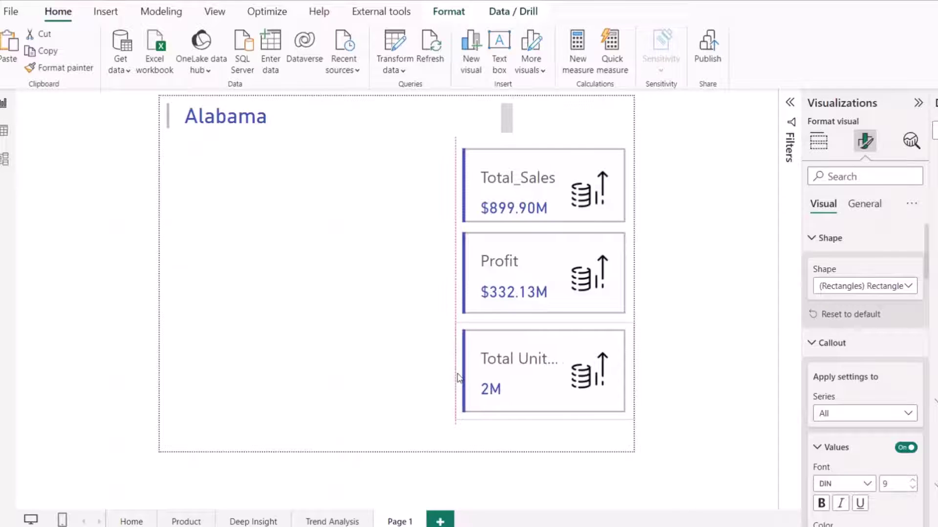
Rename the data field of the Total Units Sold card to Units Sold for this visual.
click(818, 141)
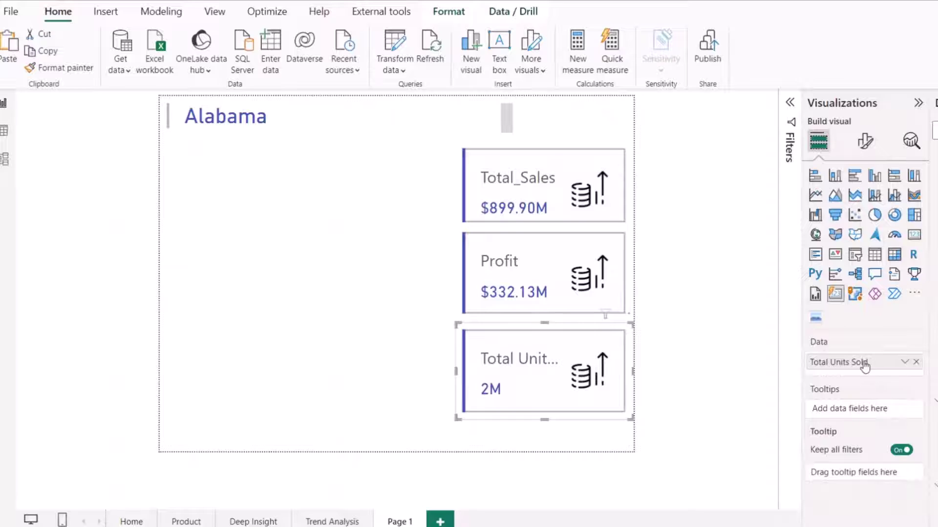
double_click(864, 366)
click(847, 382)
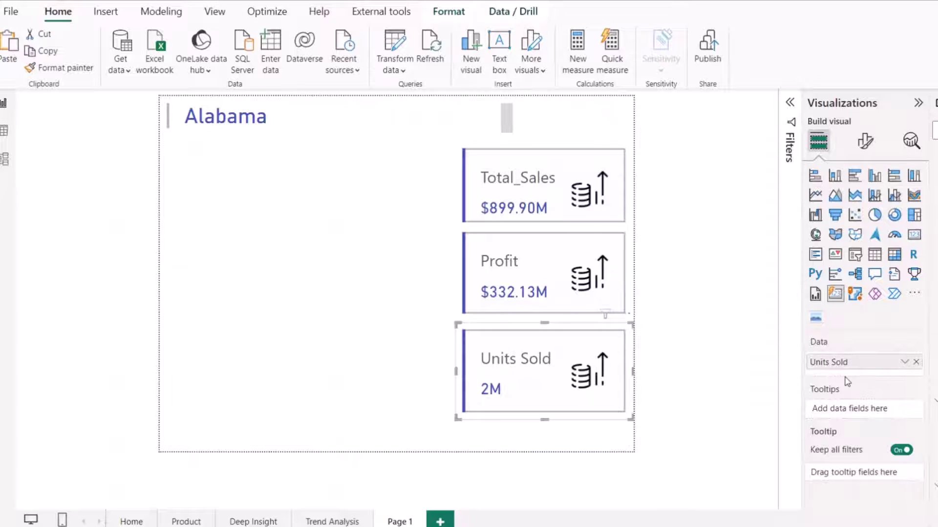
Replace the image on the Units Sold card with icons8-unit-50.
click(865, 141)
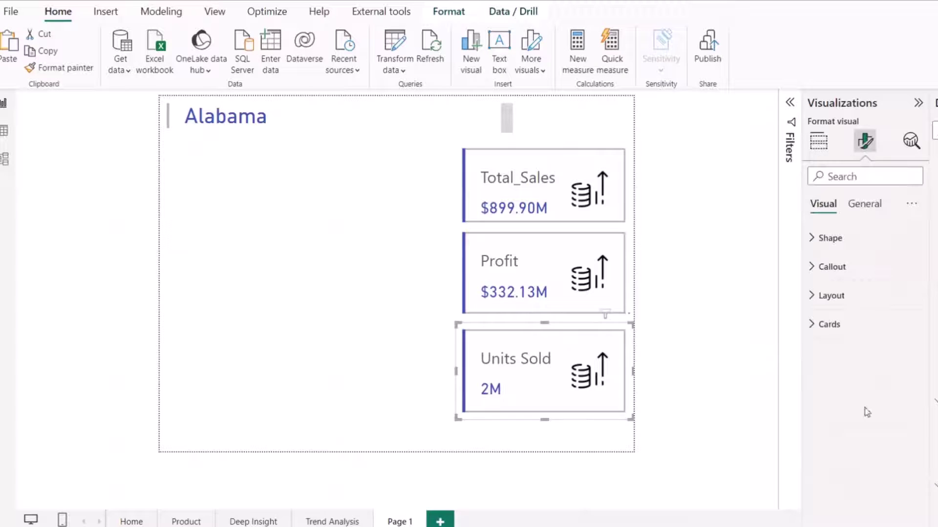
click(811, 324)
scroll(848, 440, down, 3)
click(856, 452)
scroll(855, 452, down, 5)
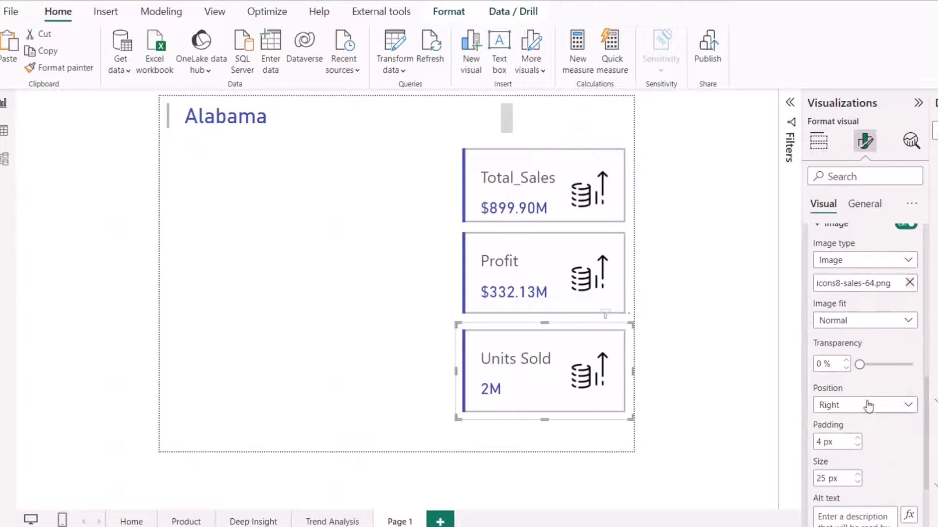
click(905, 286)
click(887, 292)
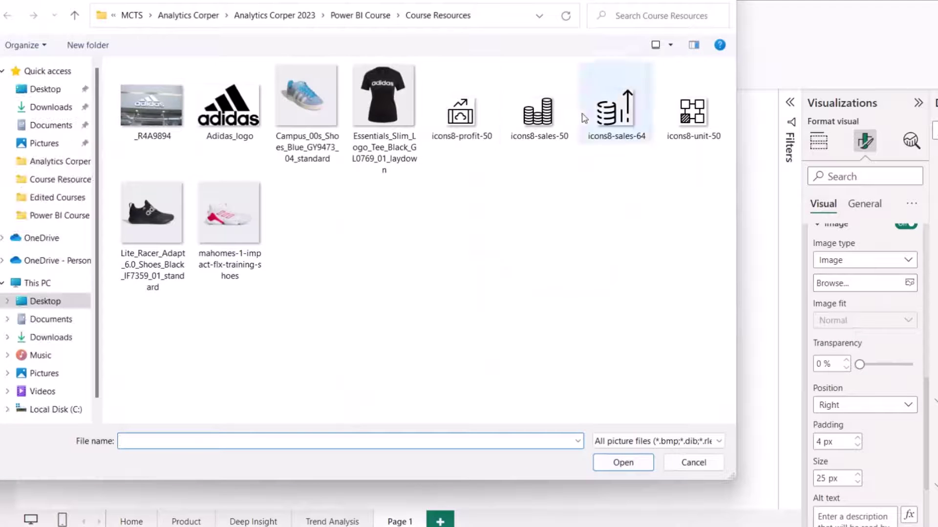
double_click(691, 111)
Replace the image on the Profit card with icons8-profit-50.
click(580, 258)
click(908, 286)
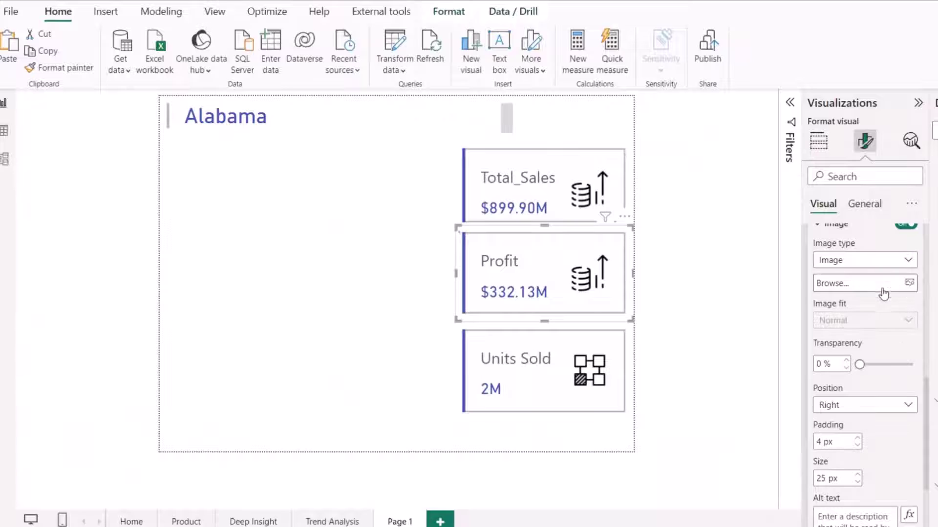
click(878, 288)
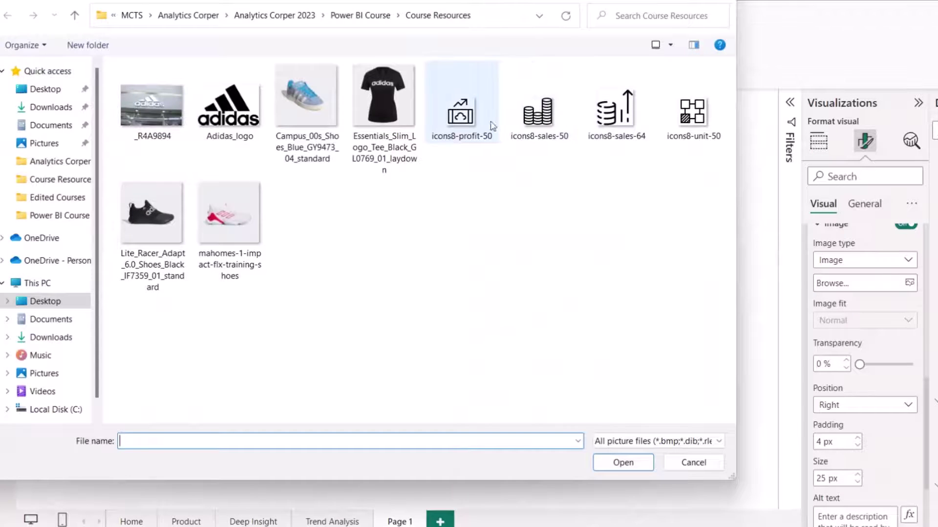
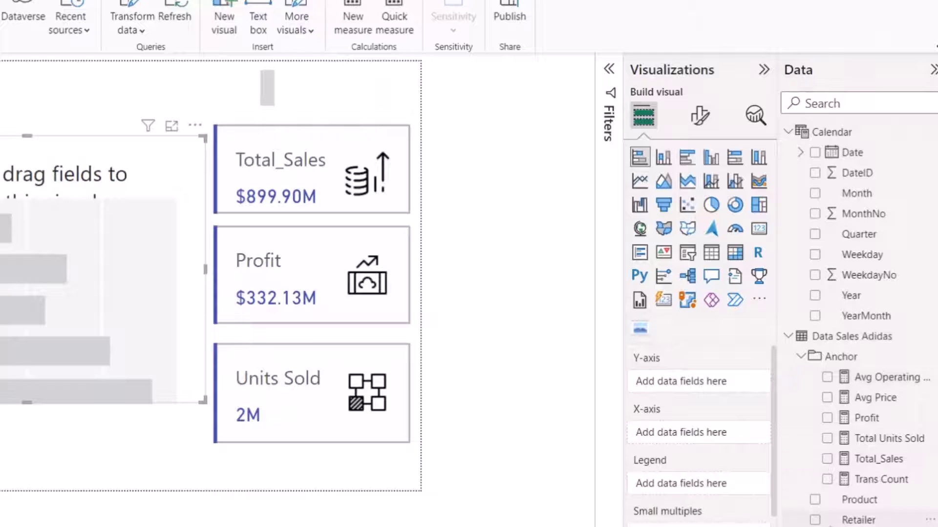
Plot Profit by Retailer in the stacked bar chart and extend the chart down to the canvas's bottom edge.
click(815, 521)
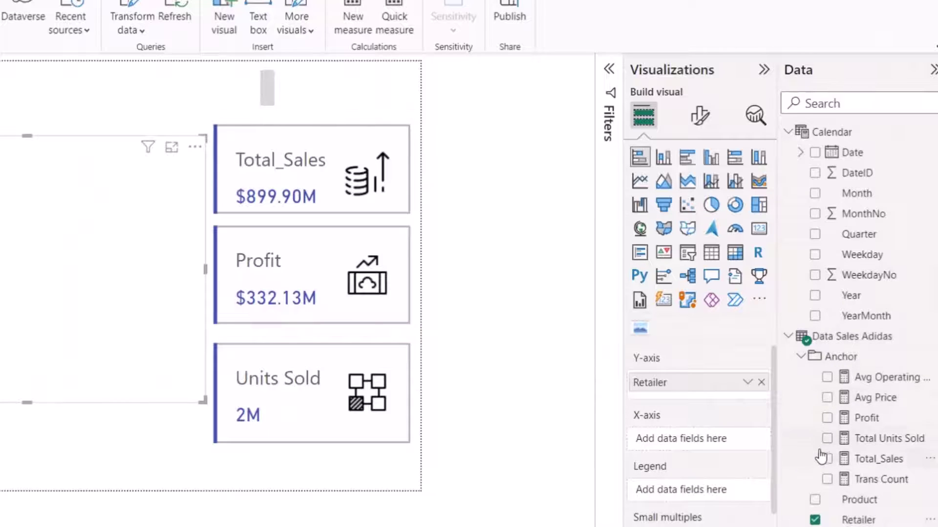
click(827, 418)
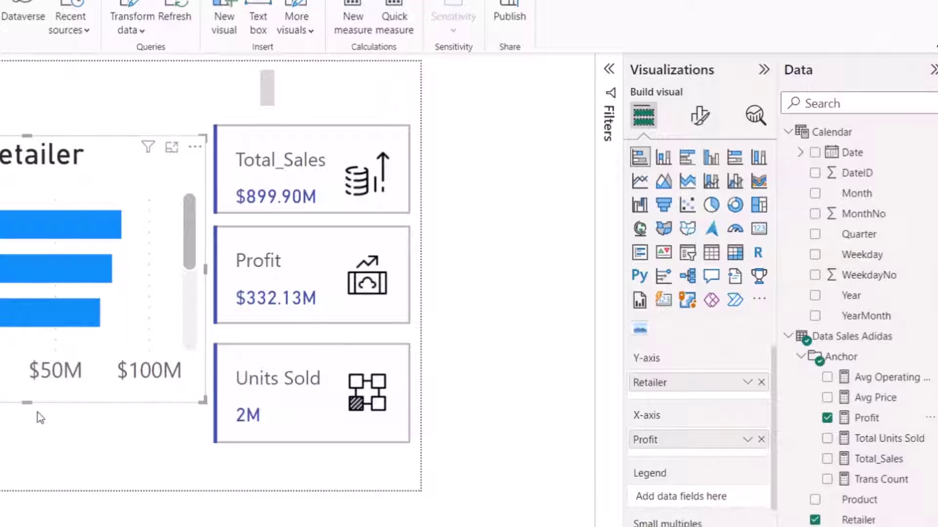
drag(25, 401, 31, 488)
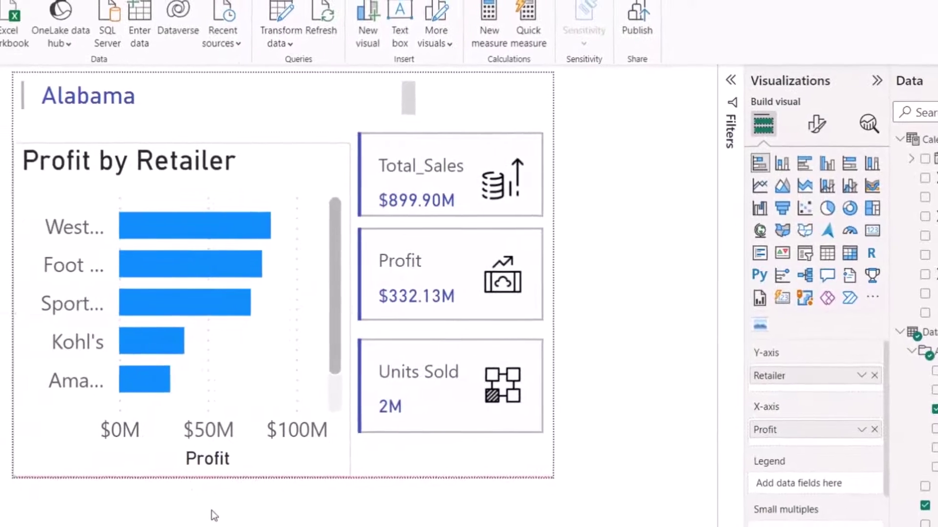
Set the maximum area width of the chart's Y-axis values to 40 %.
click(817, 125)
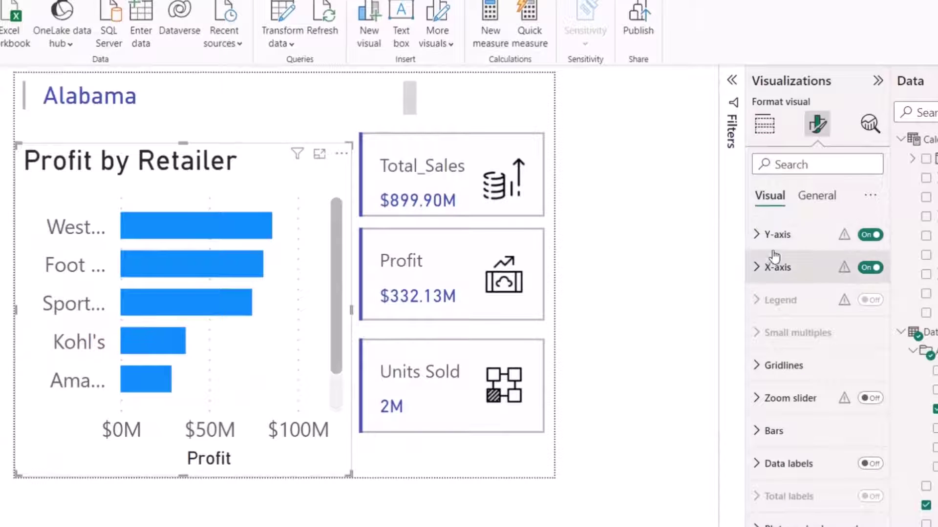
click(772, 238)
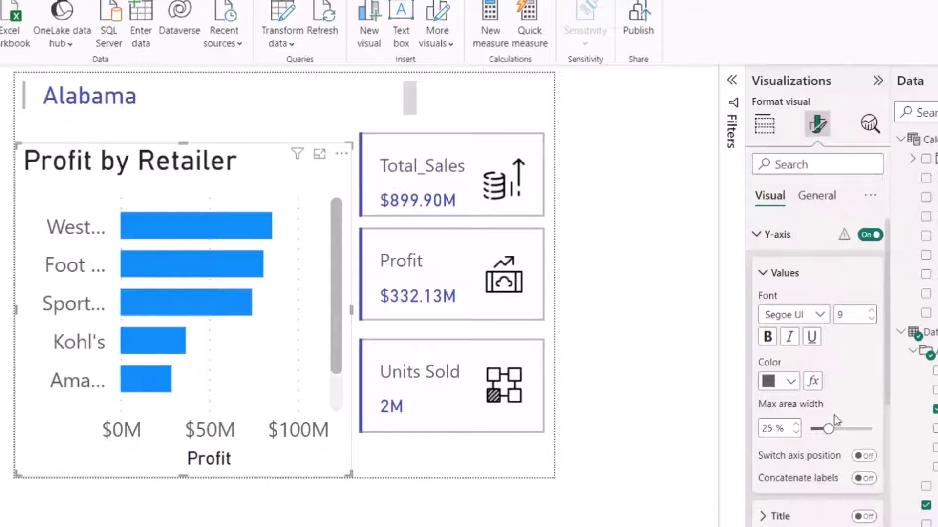
drag(828, 429, 853, 429)
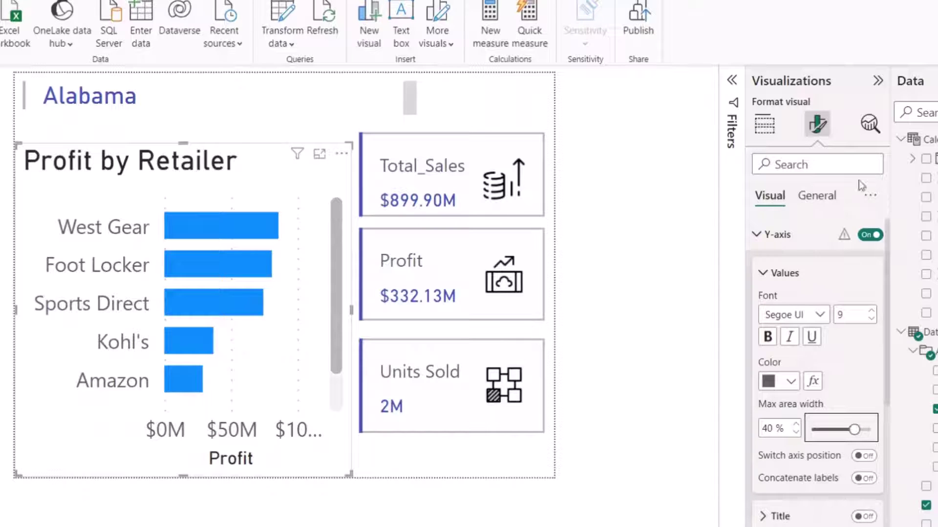
Turn off the X-axis of the Profit by Retailer chart.
click(785, 235)
click(777, 267)
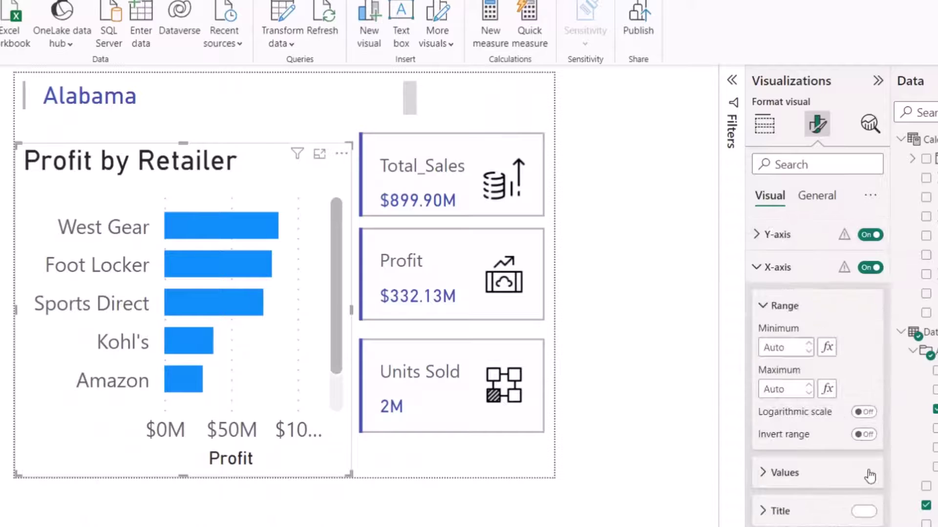
click(864, 511)
click(865, 511)
click(870, 267)
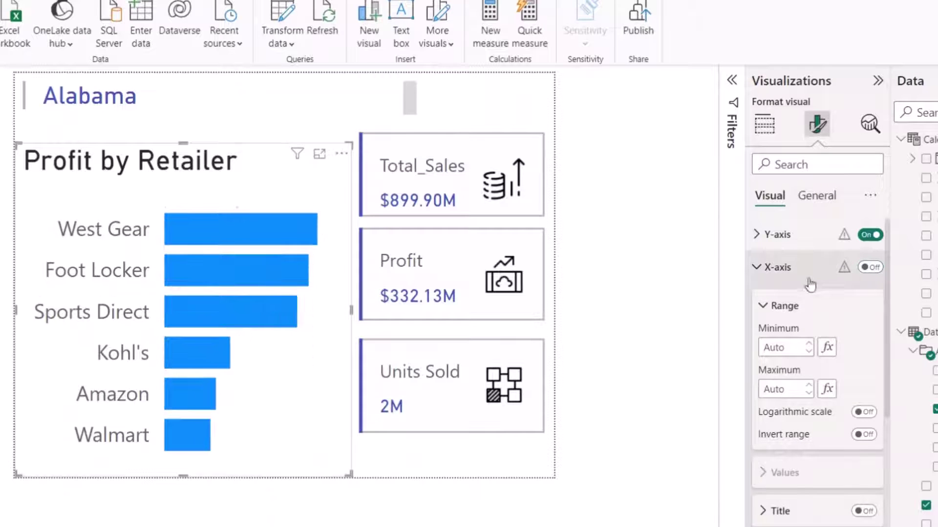
click(756, 268)
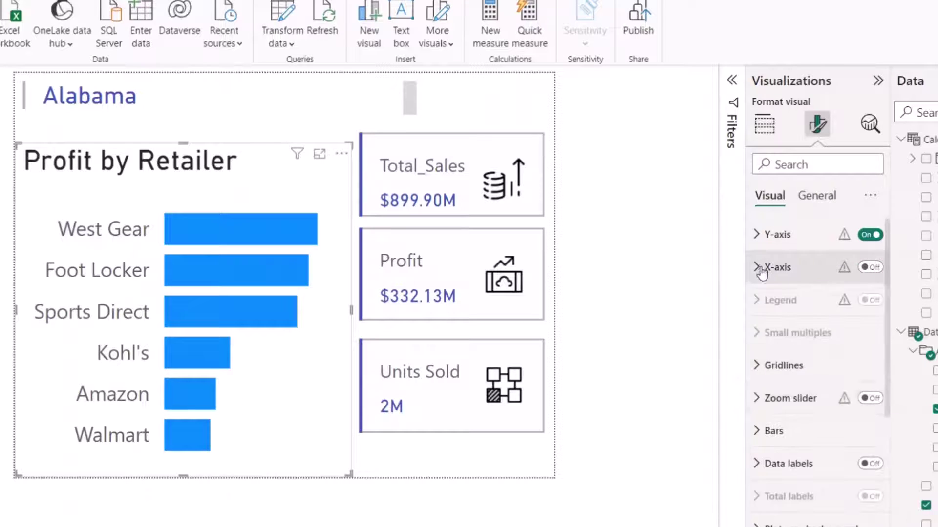
Turn on data labels for the Profit by Retailer chart and set their position to Inside end.
click(870, 464)
click(798, 466)
scroll(830, 468, down, 5)
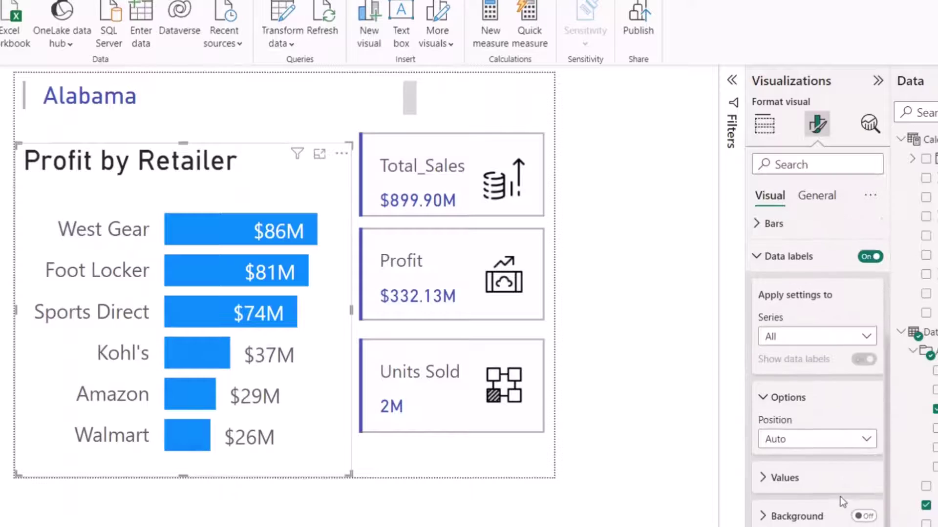
scroll(822, 458, down, 1)
click(810, 387)
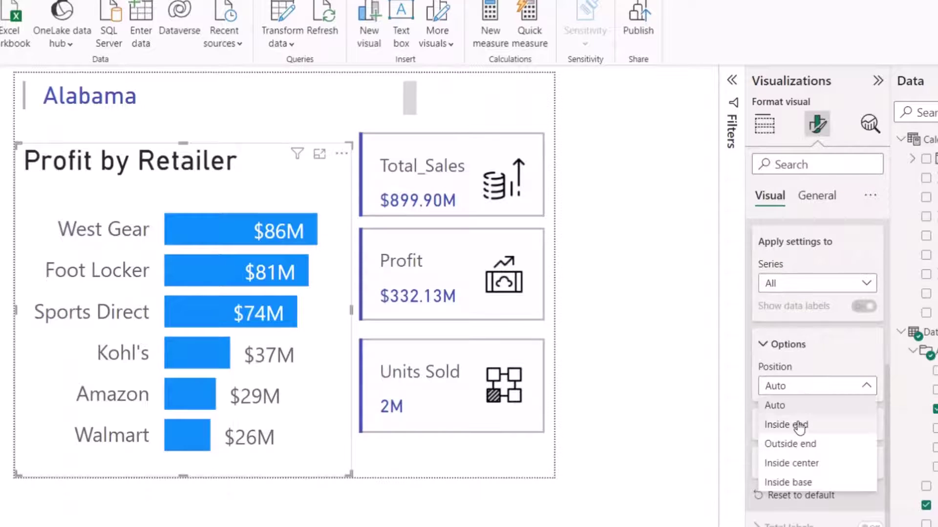
key(Escape)
Set the font size of the chart's data label values to 8.
click(779, 425)
scroll(830, 439, down, 3)
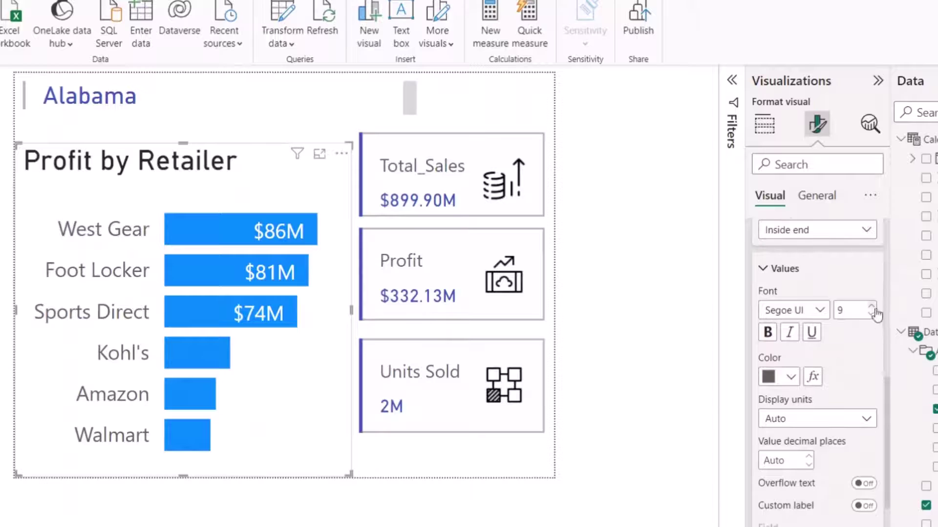
scroll(872, 320, down, 1)
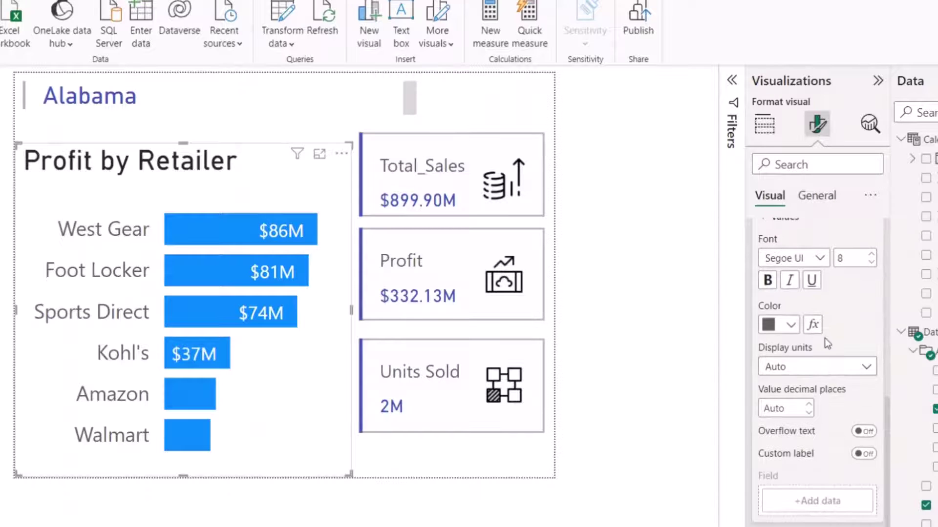
scroll(871, 278, up, 6)
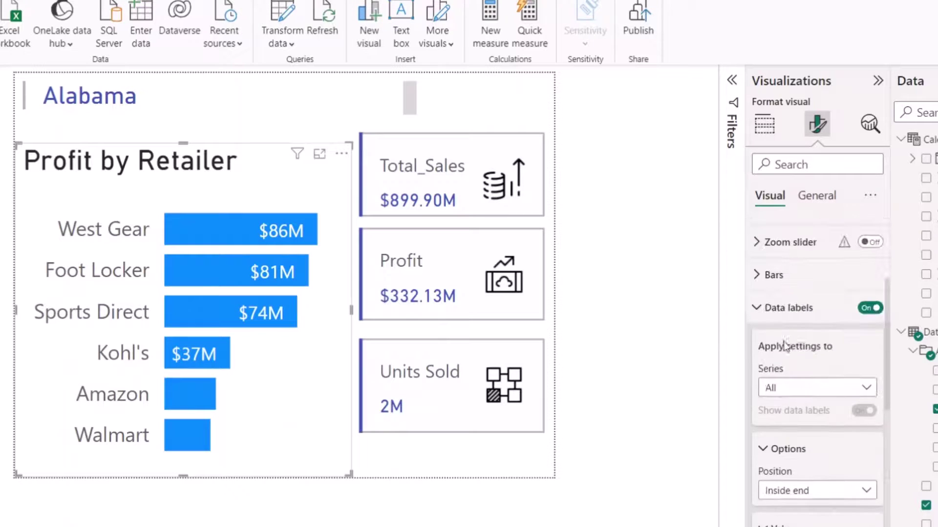
click(755, 309)
Change the chart's default bar color to the recently used indigo blue that matches the cards.
click(786, 432)
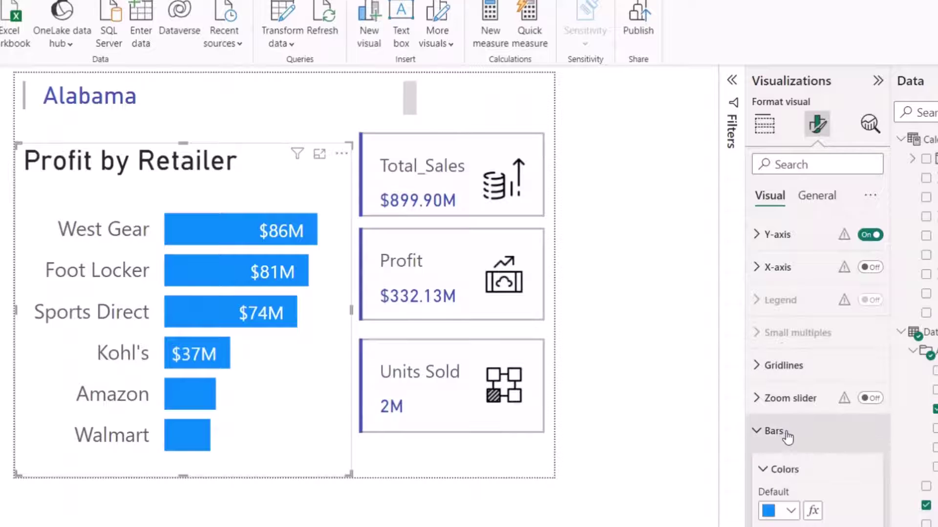
scroll(800, 369, down, 3)
click(790, 357)
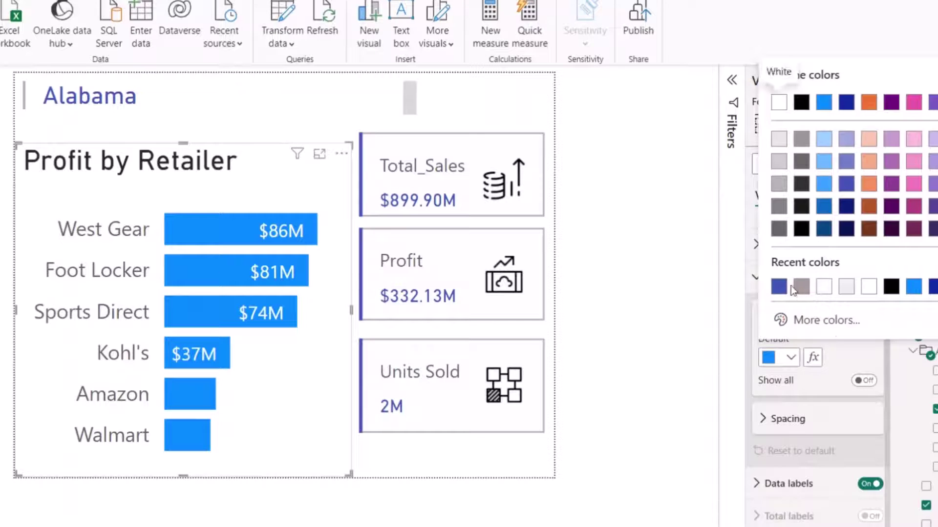
click(779, 287)
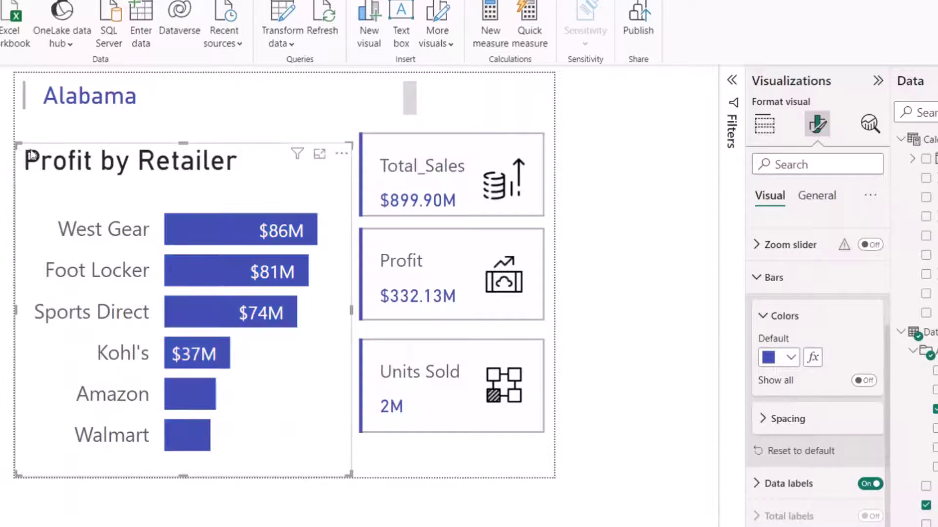
Reduce the font size of the Profit by Retailer chart title to 8.
click(815, 196)
click(791, 273)
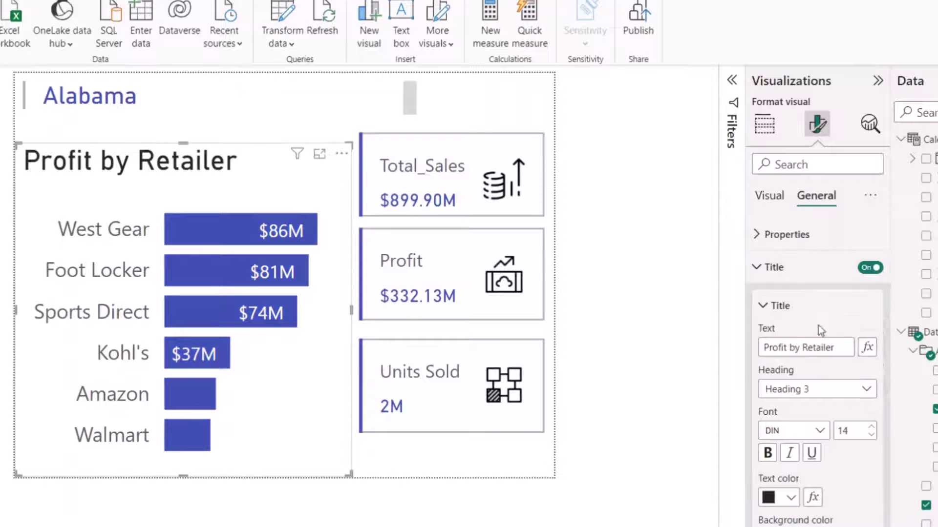
click(871, 435)
click(871, 436)
click(871, 435)
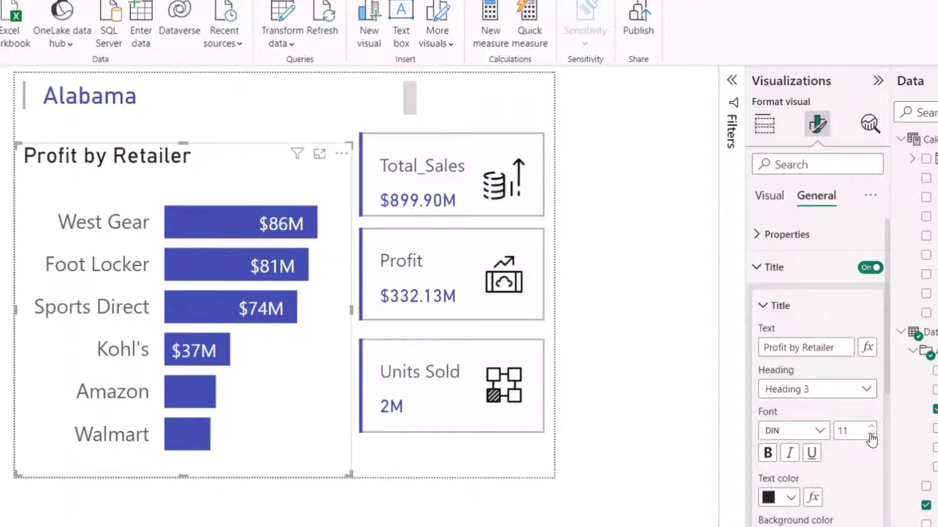
click(872, 435)
click(871, 435)
click(872, 435)
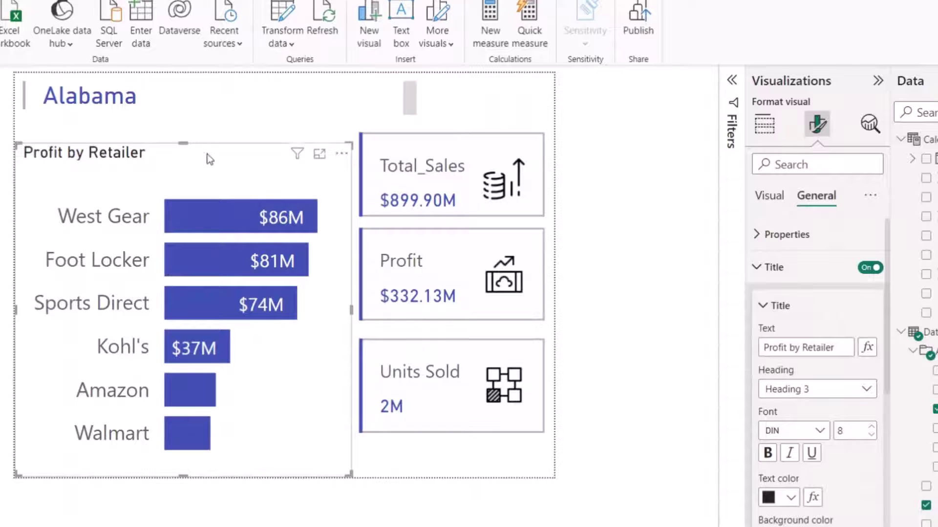
Set the font size of the chart's Y-axis values to 8.
click(769, 195)
click(779, 235)
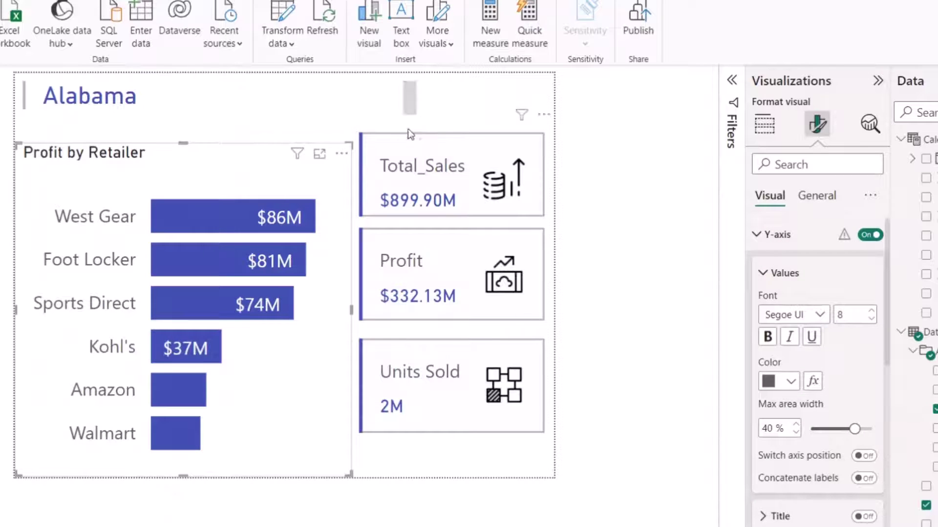
click(470, 113)
Select the Total_Sales, Profit and Units Sold cards together and move them slightly down the canvas.
click(422, 183)
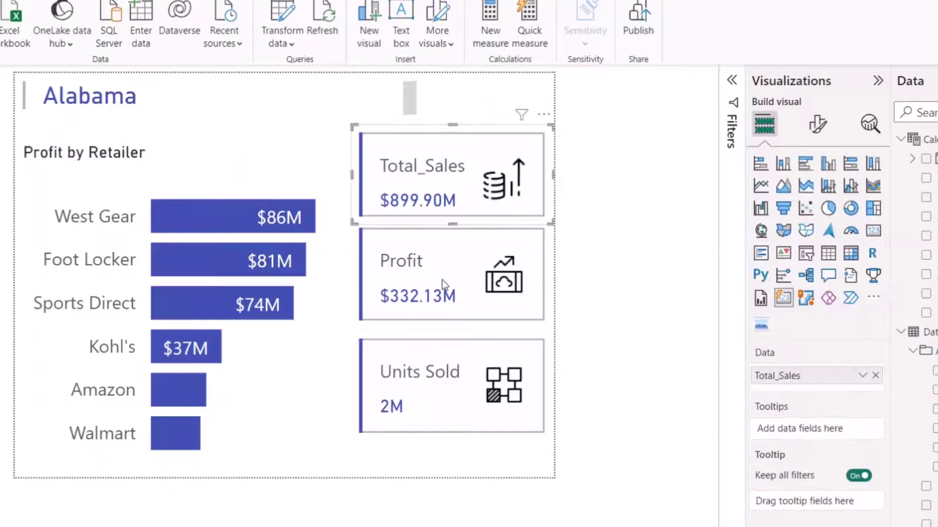
ctrl+click(443, 281)
drag(458, 280, 458, 303)
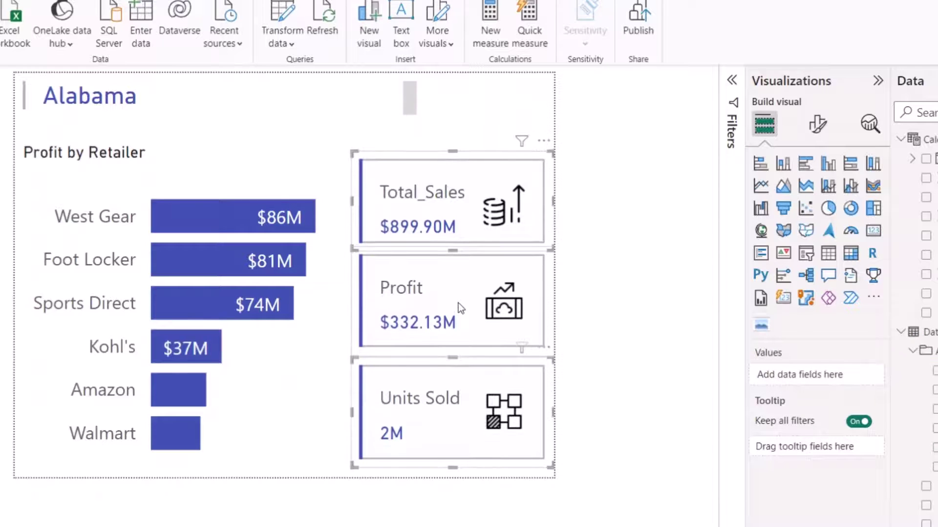
click(459, 303)
click(468, 139)
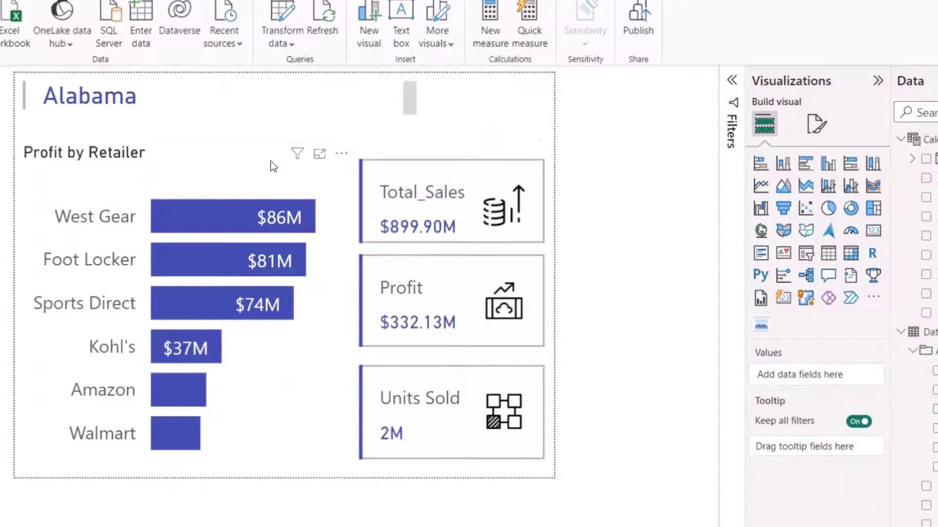
Make the Profit by Retailer chart slightly narrower and shorter, and move it up a little beneath the state name.
click(355, 152)
drag(350, 140, 341, 158)
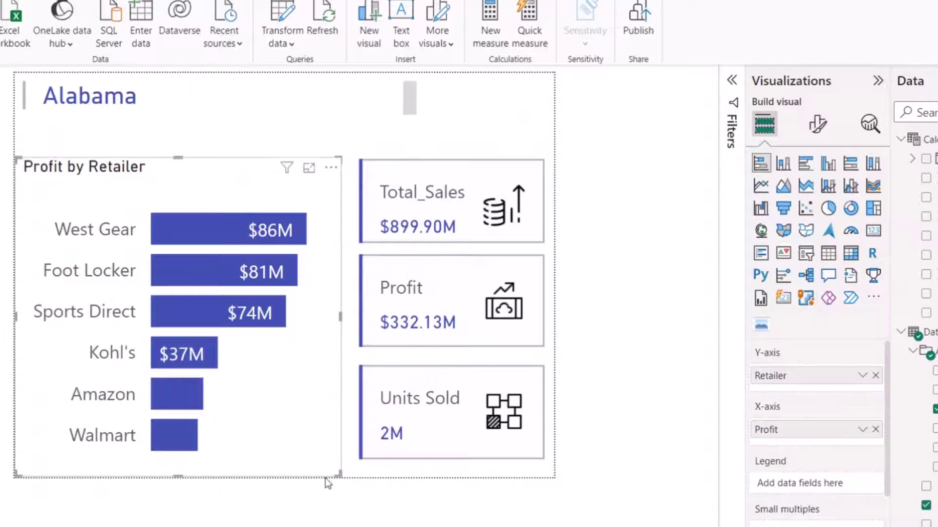
drag(189, 188, 183, 155)
Add the State field from the Location table to the page's tooltip fields.
click(480, 127)
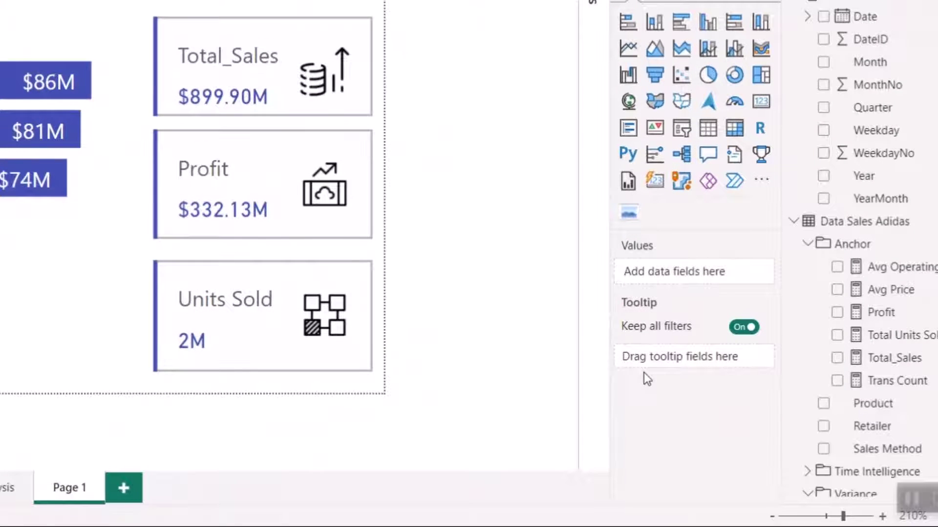
scroll(881, 381, down, 7)
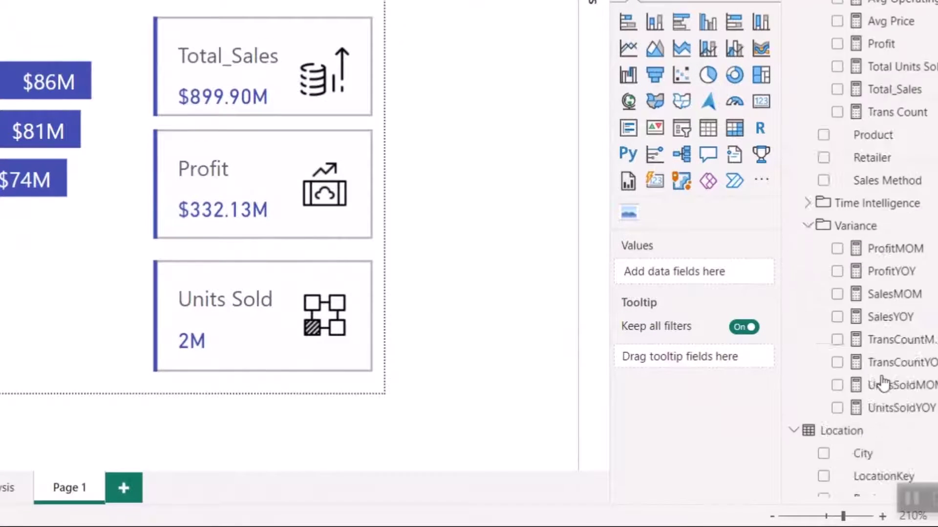
drag(870, 423, 704, 364)
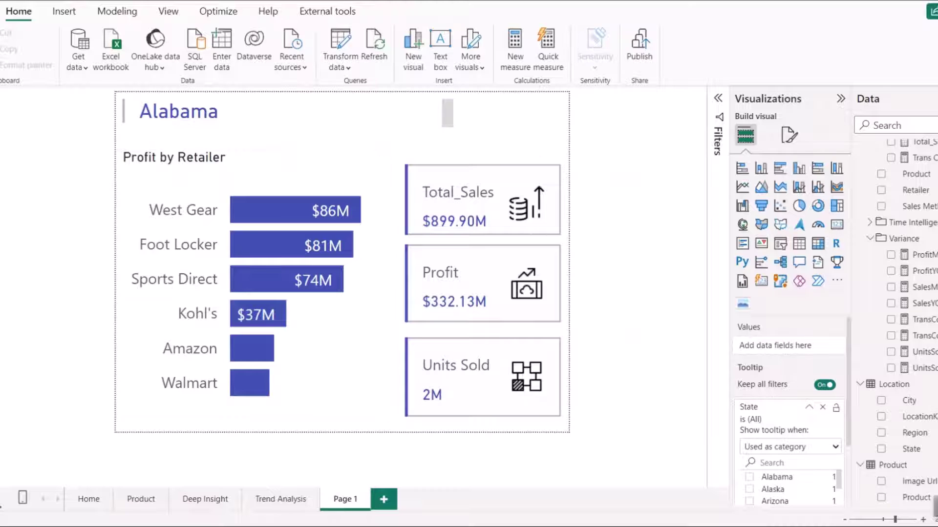
Go to the Home page and reduce the zoom until the whole US map is in view.
click(87, 505)
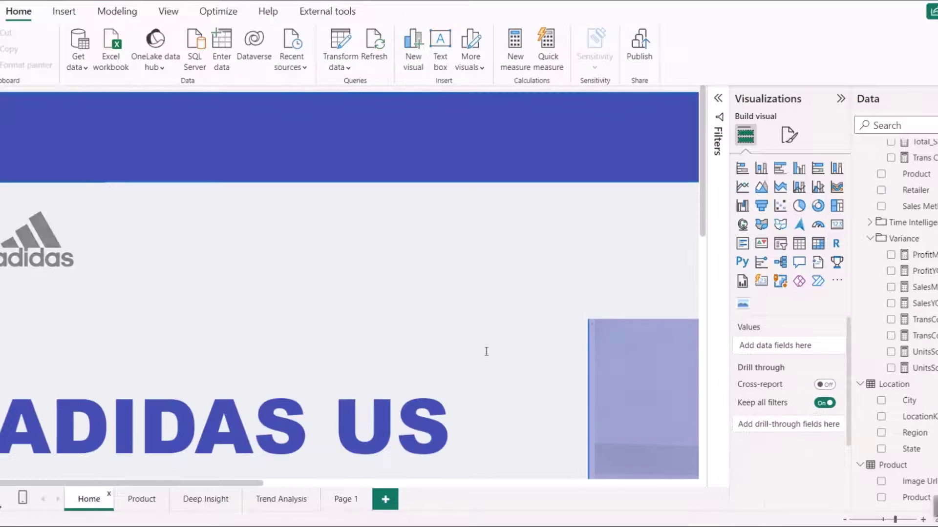
click(844, 520)
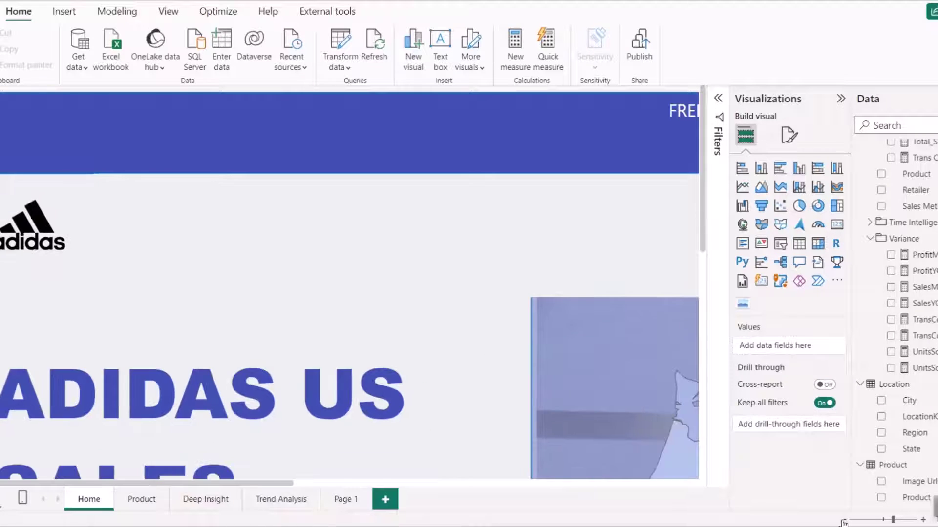
click(843, 519)
click(843, 519)
click(843, 520)
click(843, 520)
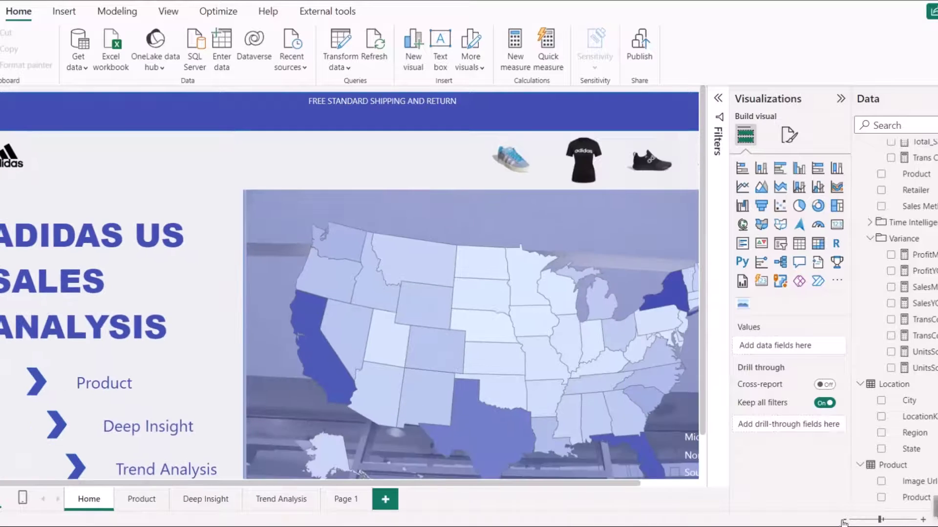
click(843, 519)
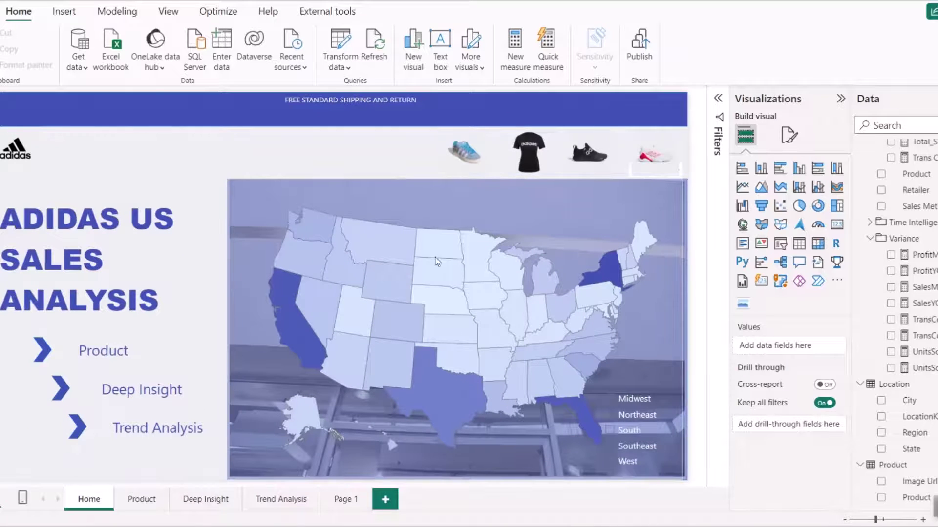
Turn on tooltips for the US map on the Home page, using Report page as the tooltip type.
click(638, 194)
click(789, 134)
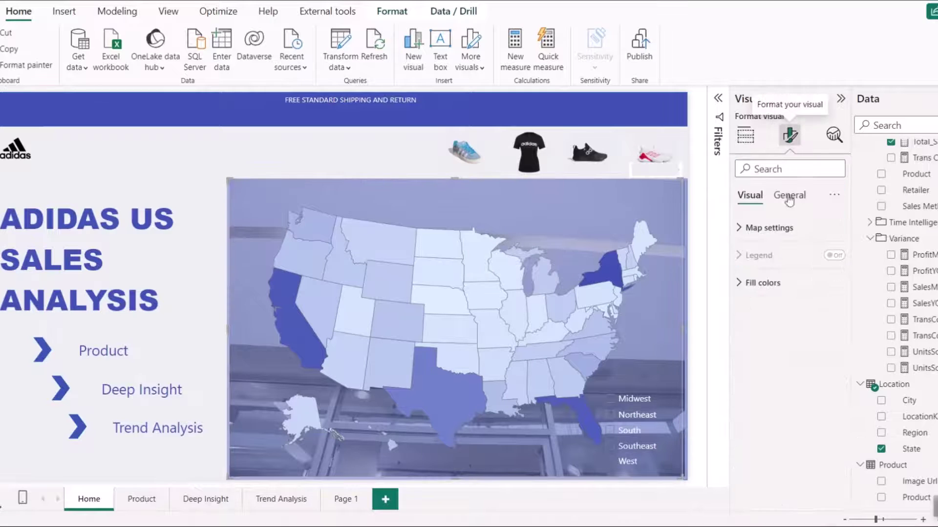
click(781, 201)
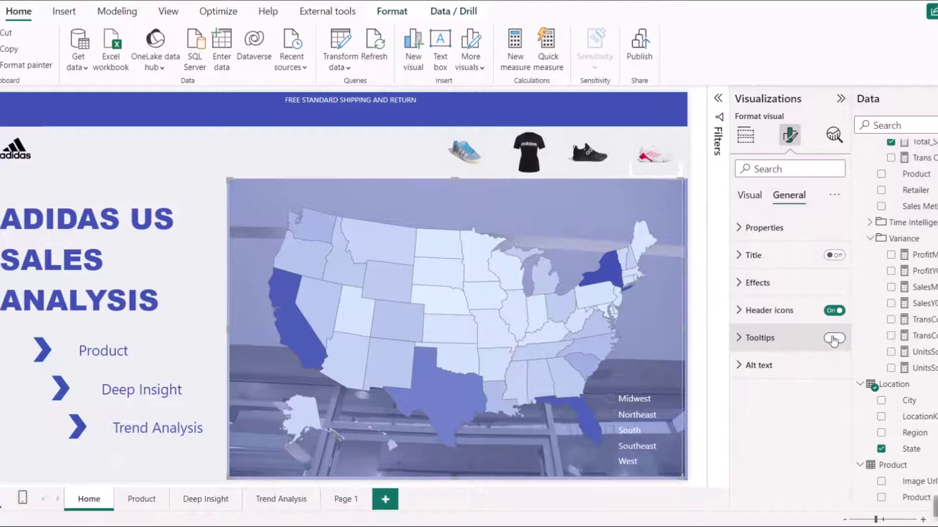
click(760, 340)
click(774, 407)
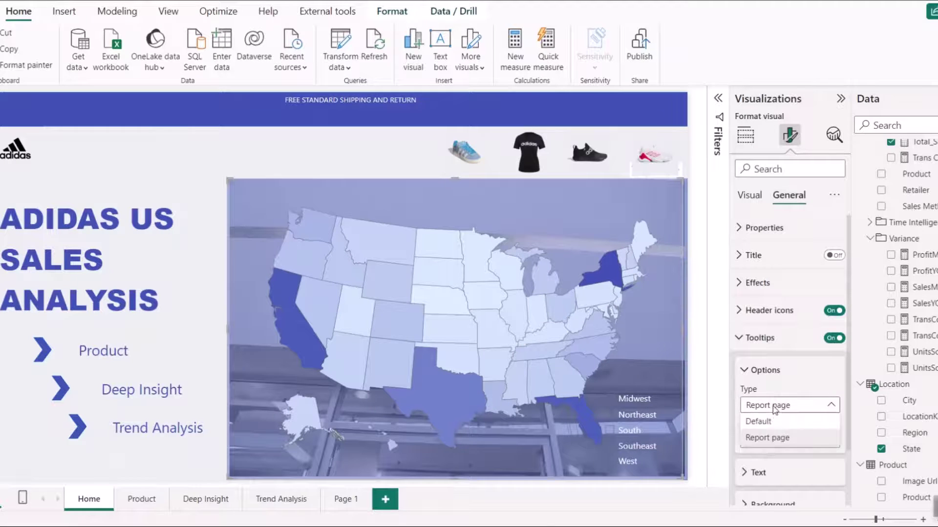
click(768, 439)
click(770, 442)
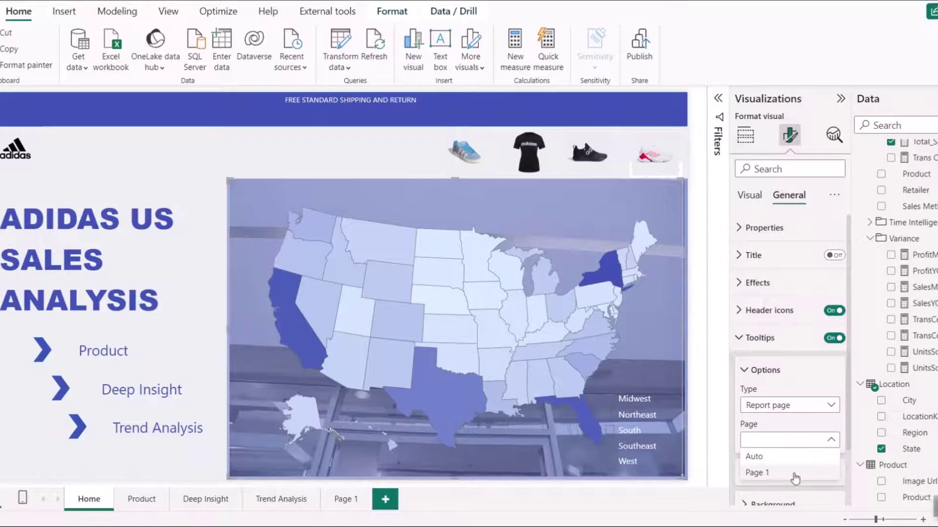
click(797, 432)
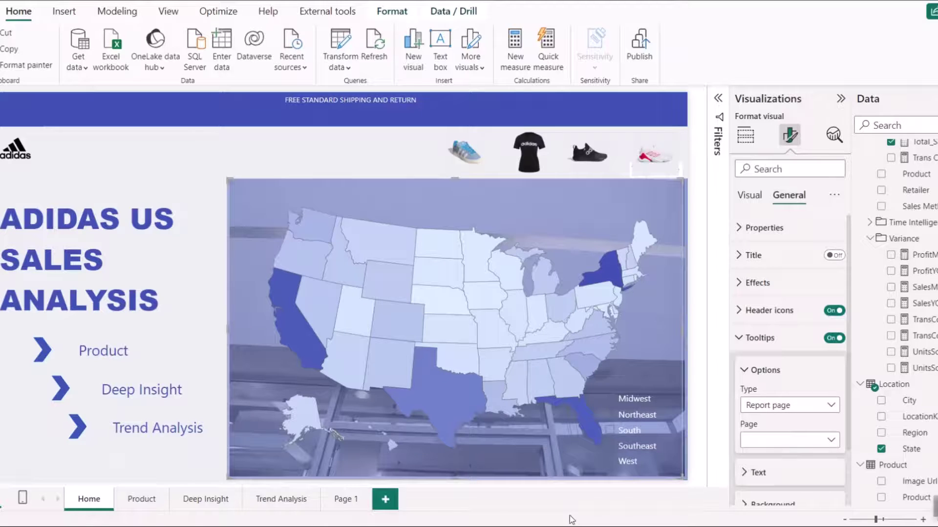
Rename Page 1 as StateTooltip.
double_click(347, 506)
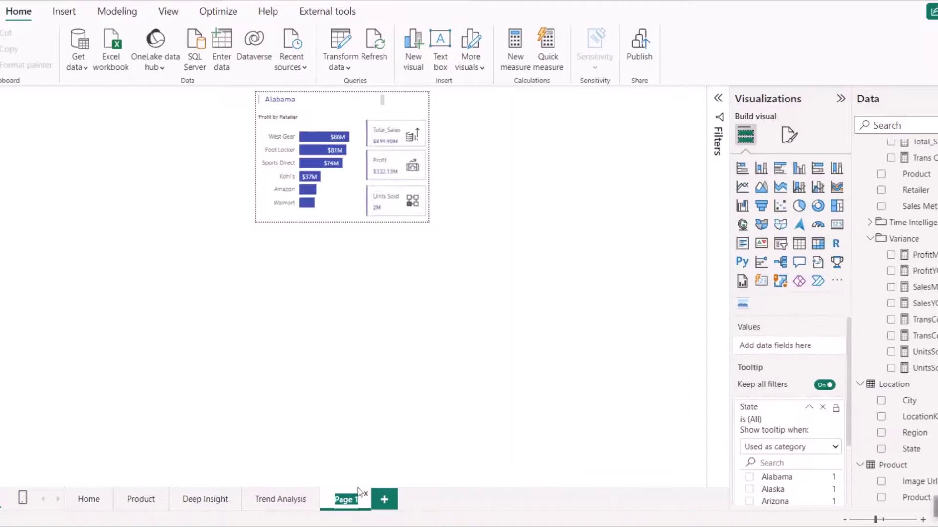
text(State)
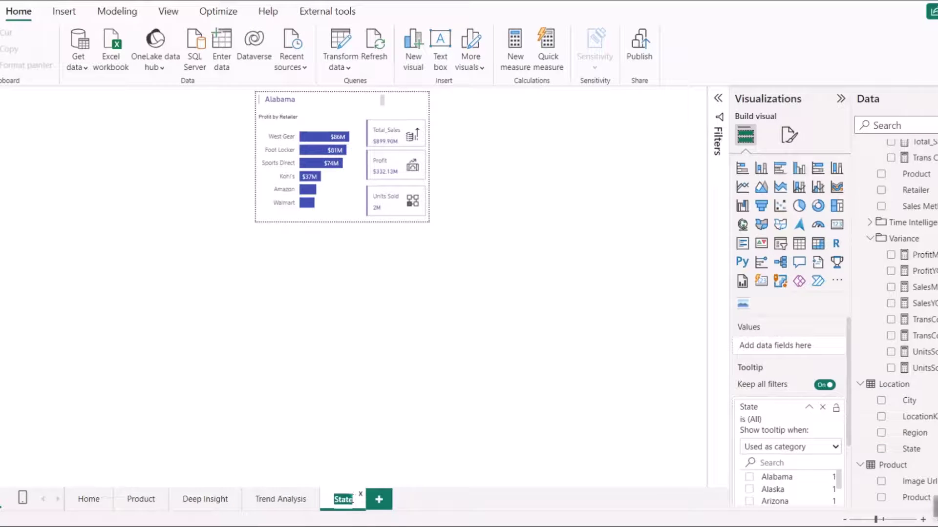
key(Return)
text(Tooltip)
key(Return)
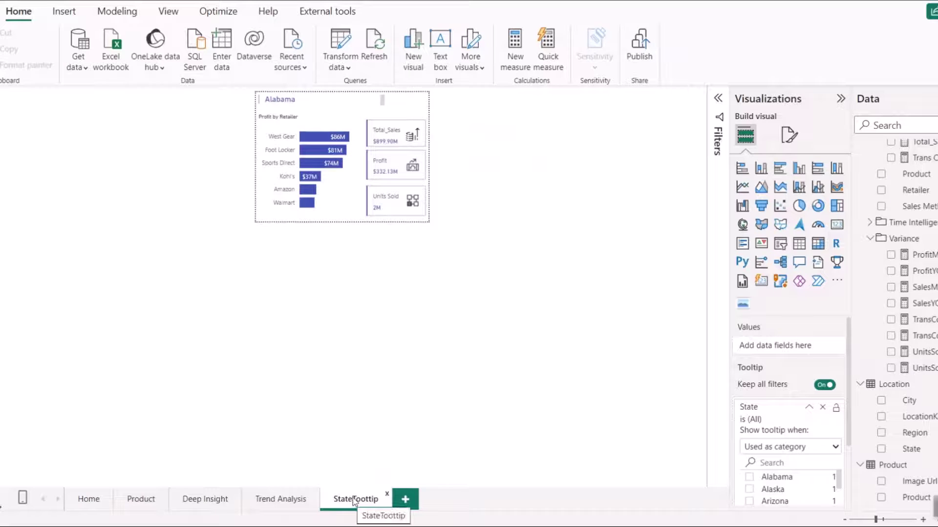
Hide the StateToottip page from the report and return to the Home page.
right_click(352, 501)
click(385, 486)
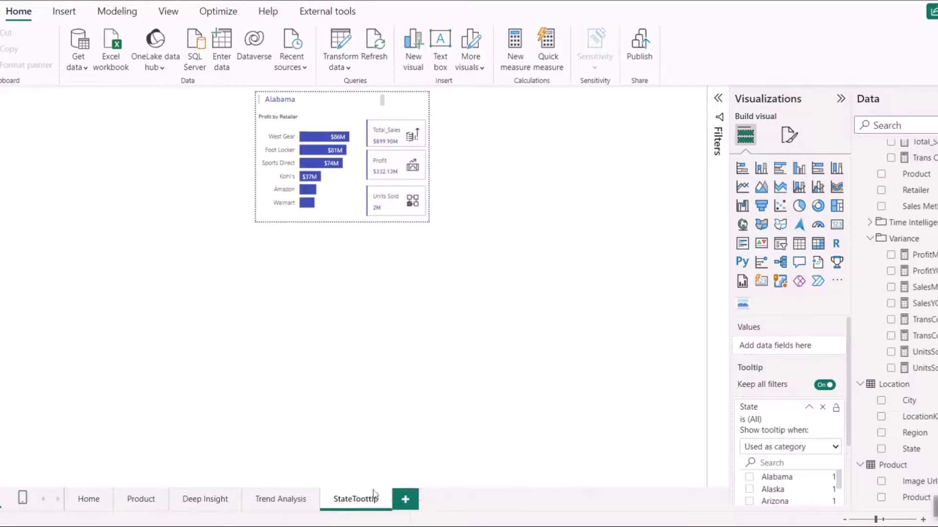
click(91, 505)
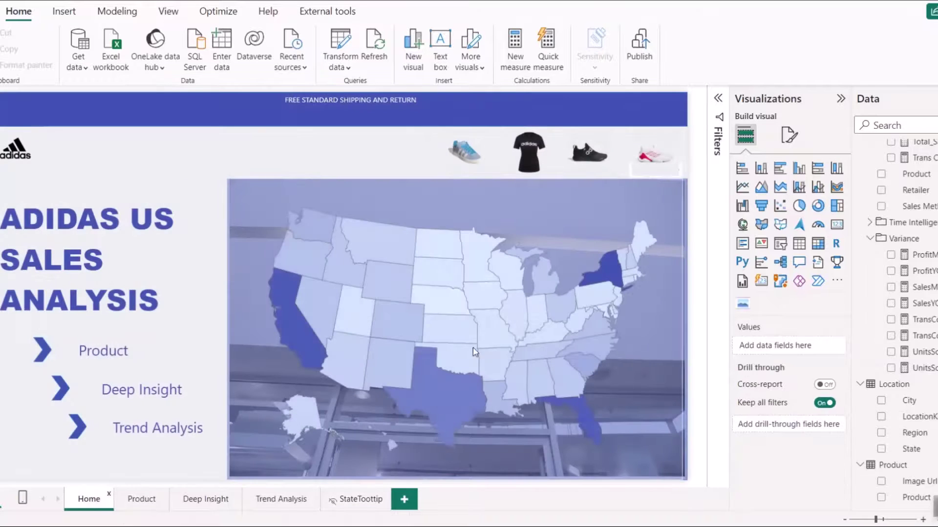
click(847, 520)
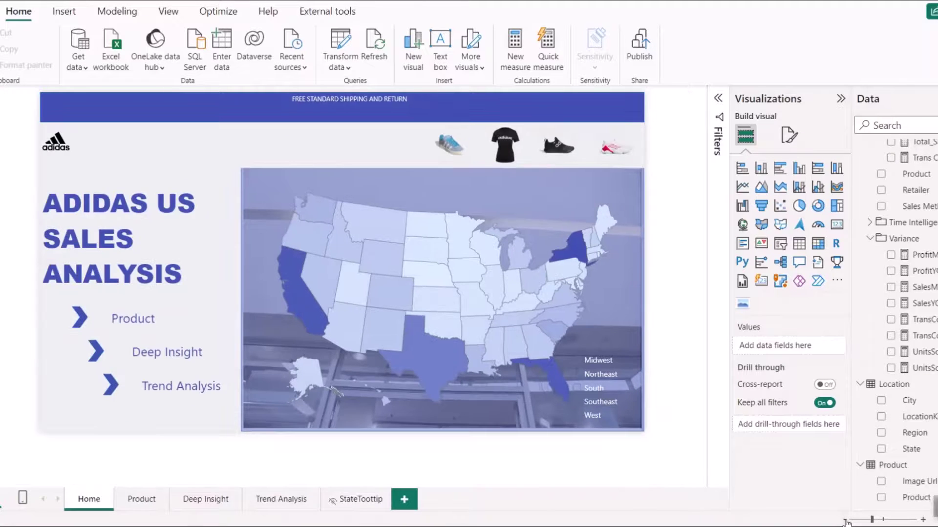
click(923, 520)
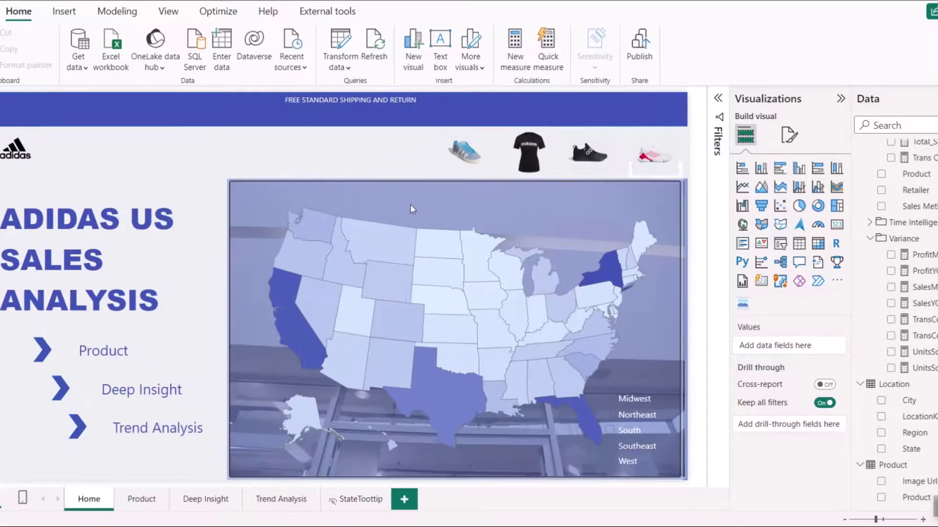
Choose StateToottip as the tooltip page in the tooltip options of the Home page's US map.
click(414, 211)
click(790, 135)
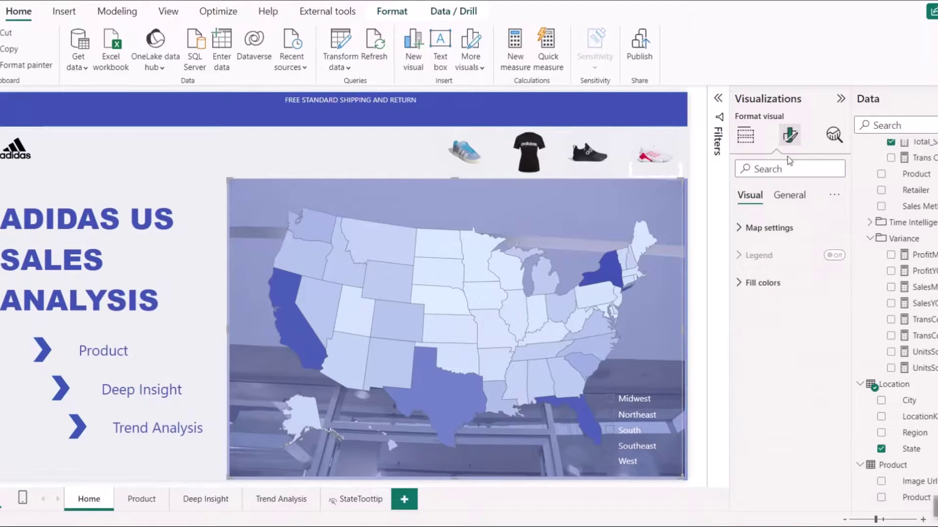
click(789, 194)
click(778, 338)
click(782, 405)
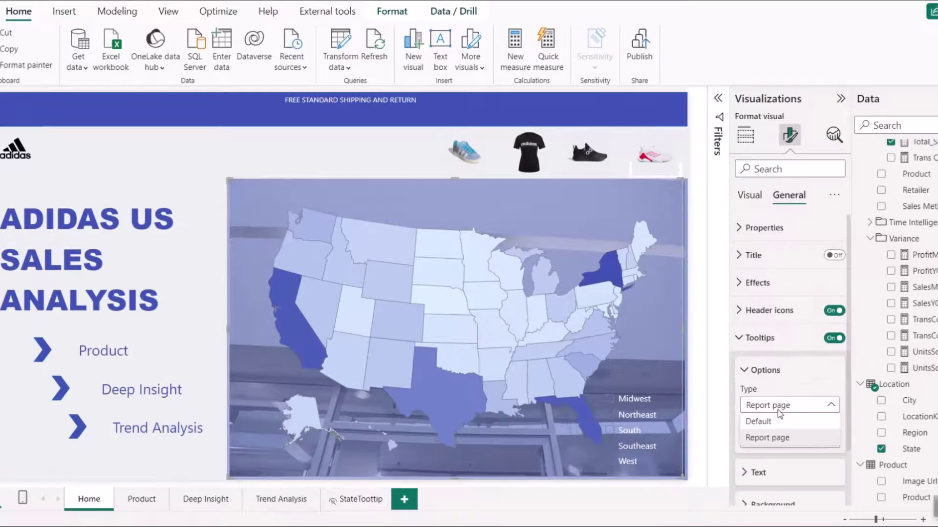
click(779, 436)
click(782, 440)
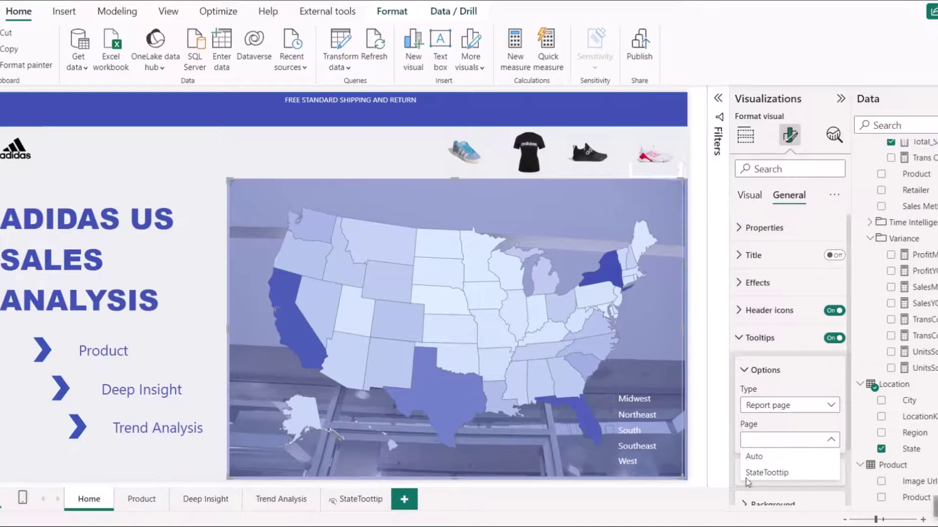
key(ctrl+z)
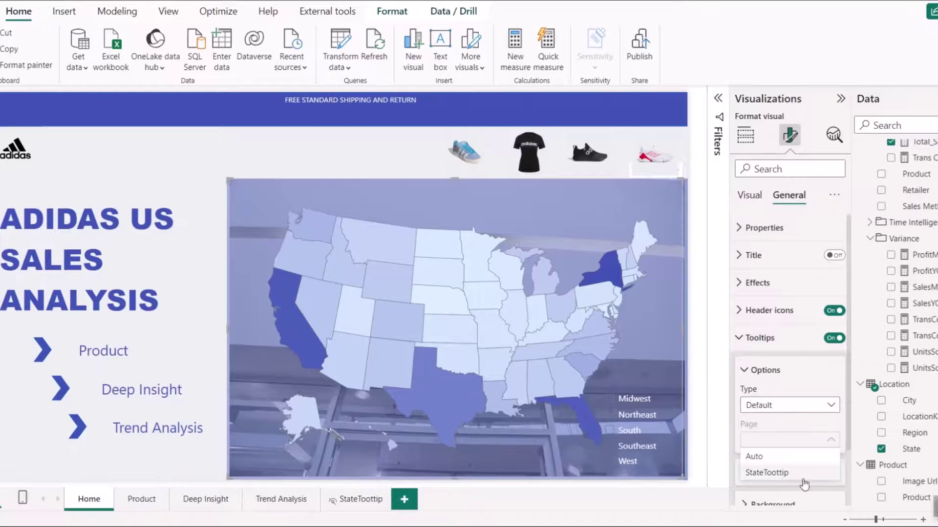
click(767, 473)
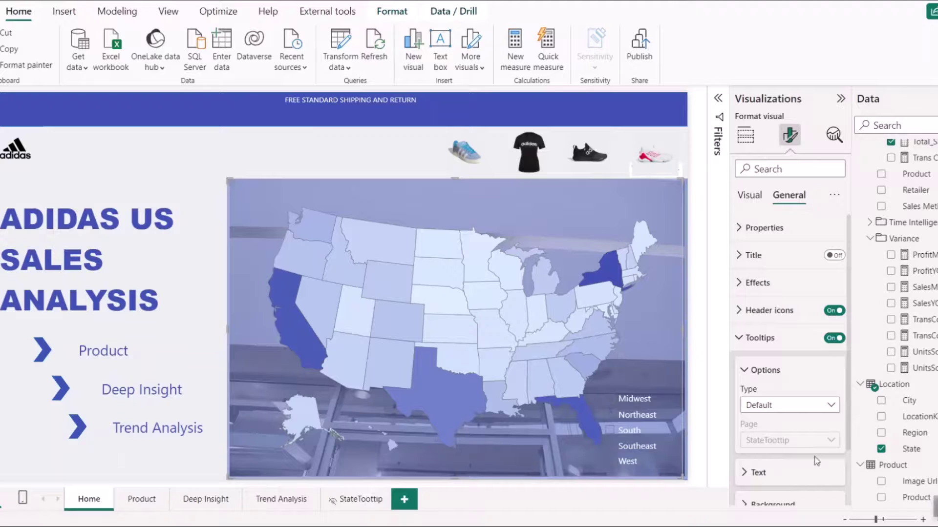
Set the US map's tooltip type to Report page and reselect StateToottip as its page.
mouse_move(398, 244)
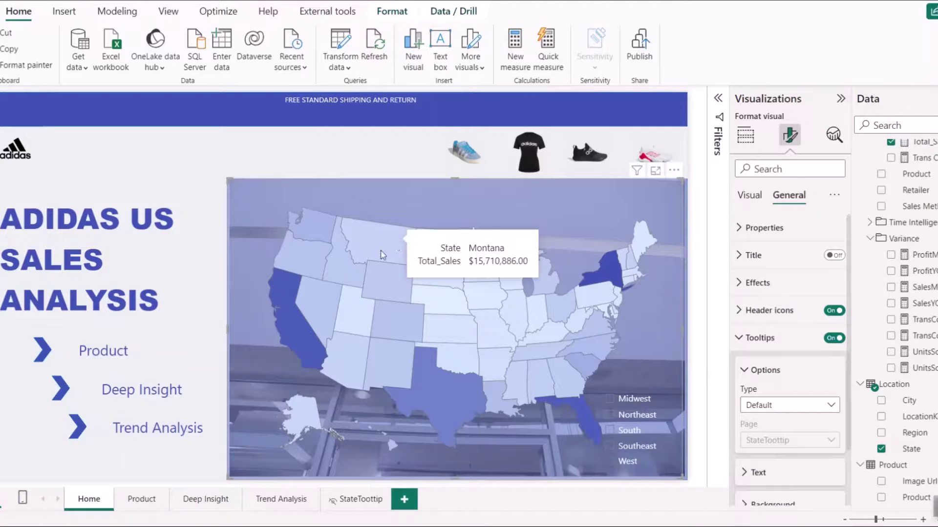
mouse_move(374, 331)
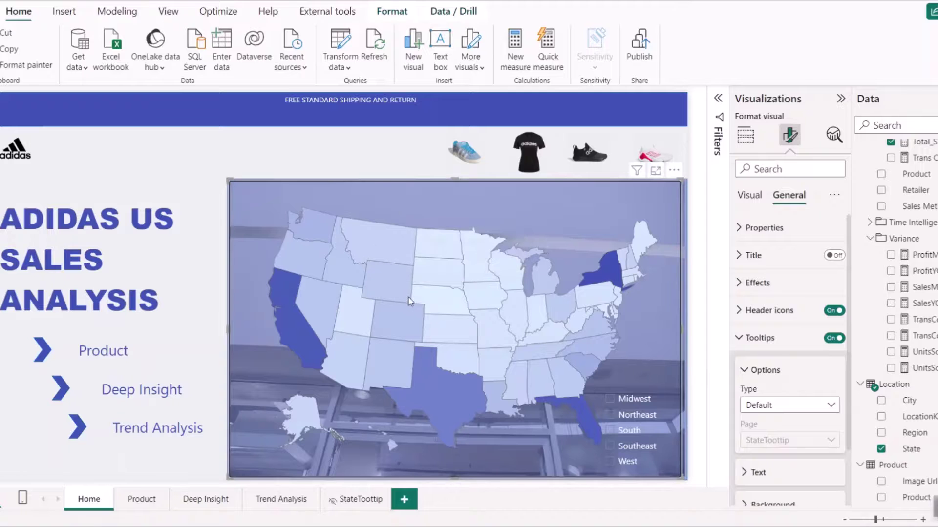
click(790, 410)
click(772, 436)
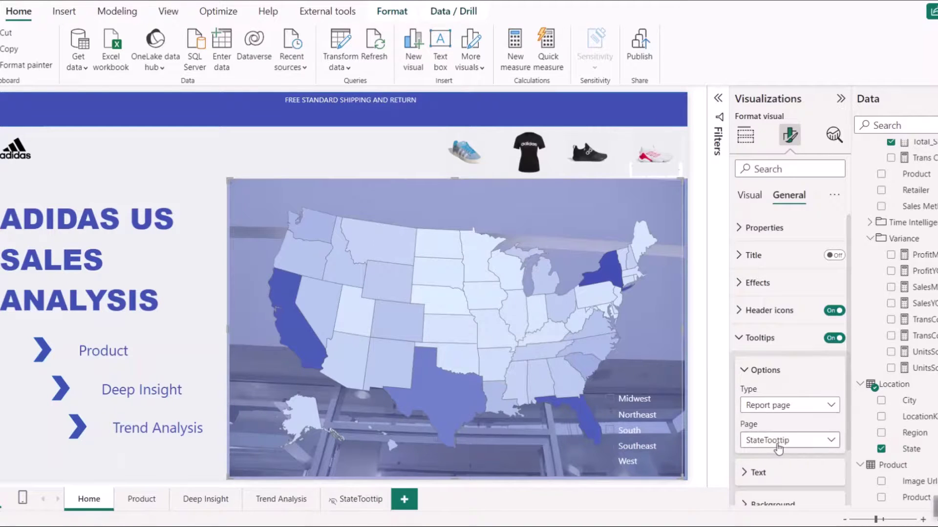
click(777, 444)
click(777, 475)
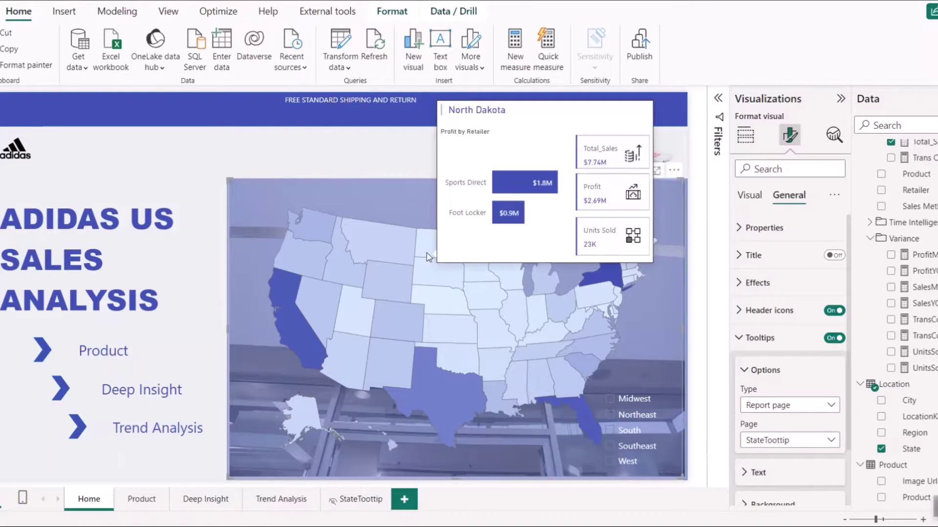
Check the custom tooltip on the map for several states, including Oklahoma, Texas and California.
mouse_move(430, 336)
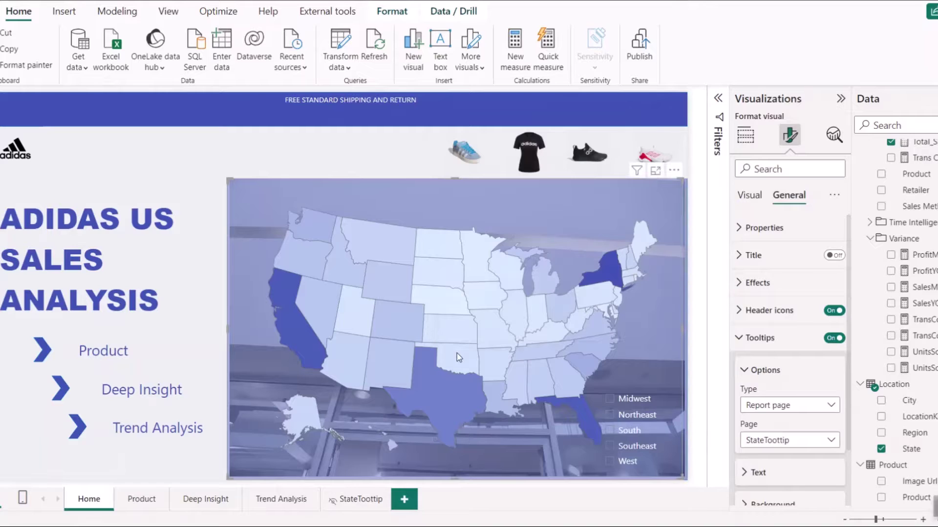
mouse_move(456, 350)
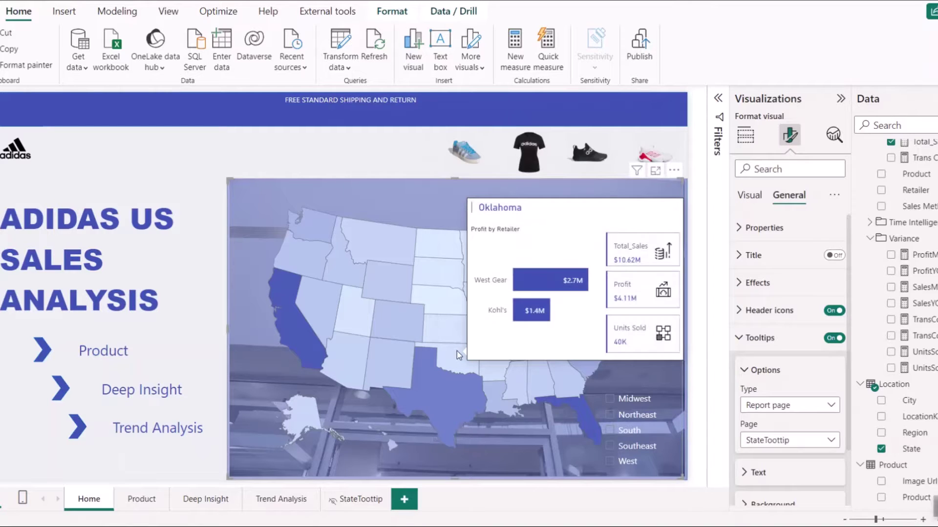
mouse_move(429, 397)
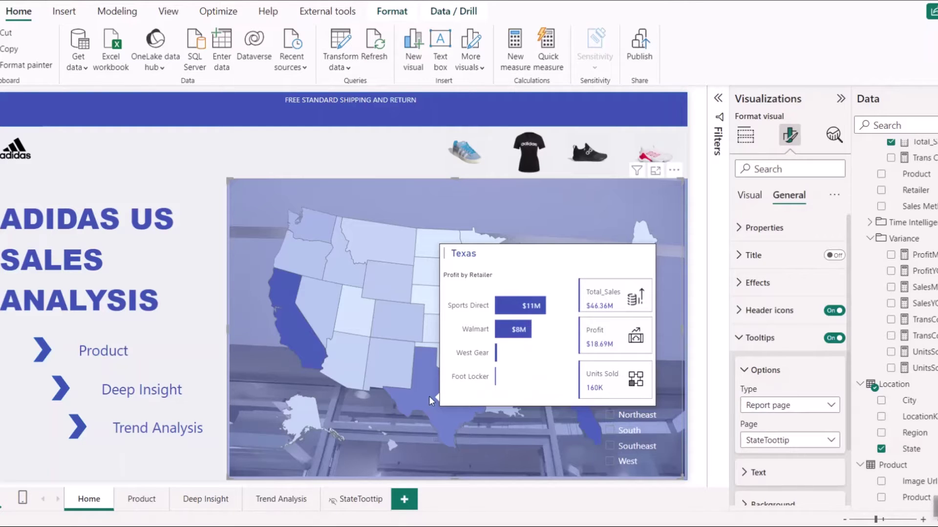
mouse_move(292, 318)
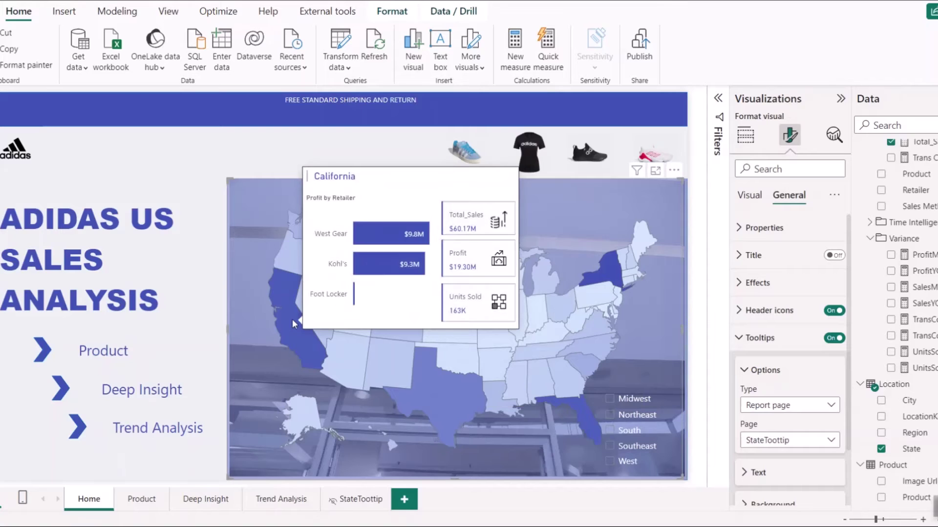